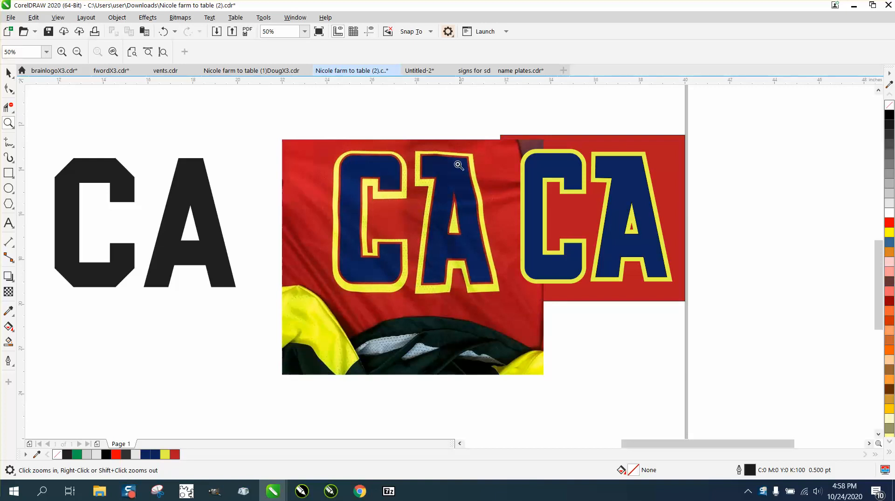
# - Examine the outline layers of the CA lettering in the jersey photo up close, comparing it with the plain black text
pyautogui.moveTo(419, 151); pyautogui.dragTo(497, 184)
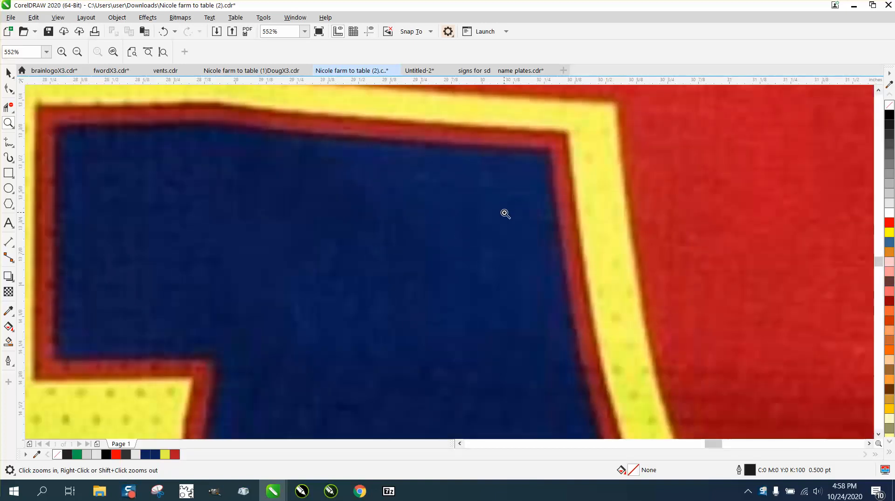
pyautogui.rightClick(505, 211)
pyautogui.rightClick(533, 162)
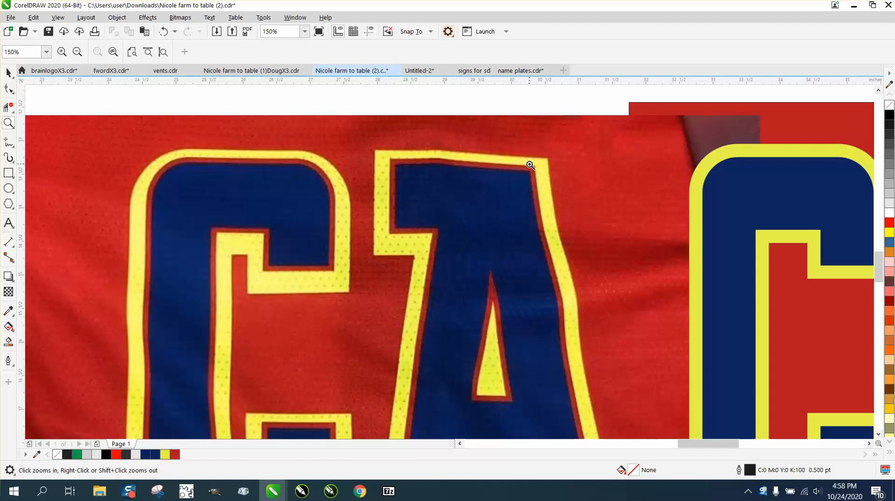
pyautogui.rightClick(543, 166)
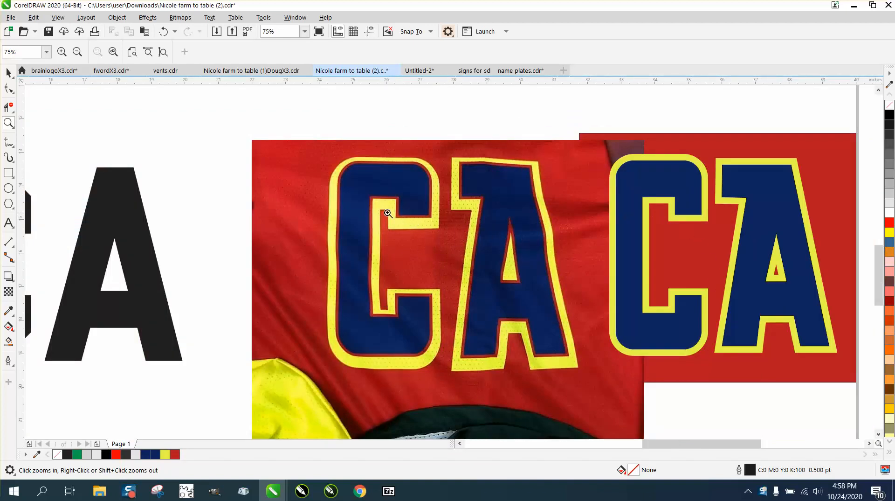
pyautogui.rightClick(660, 220)
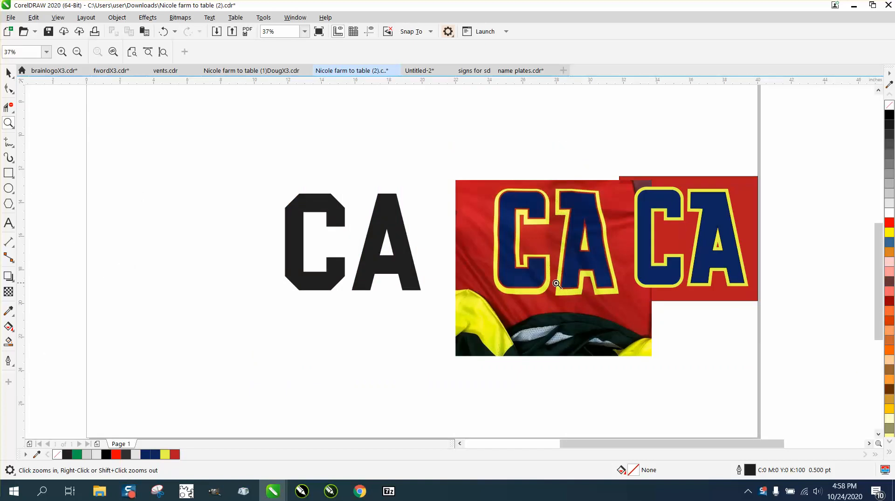
# - Break the black CA text apart into separate letters
pyautogui.click(8, 73)
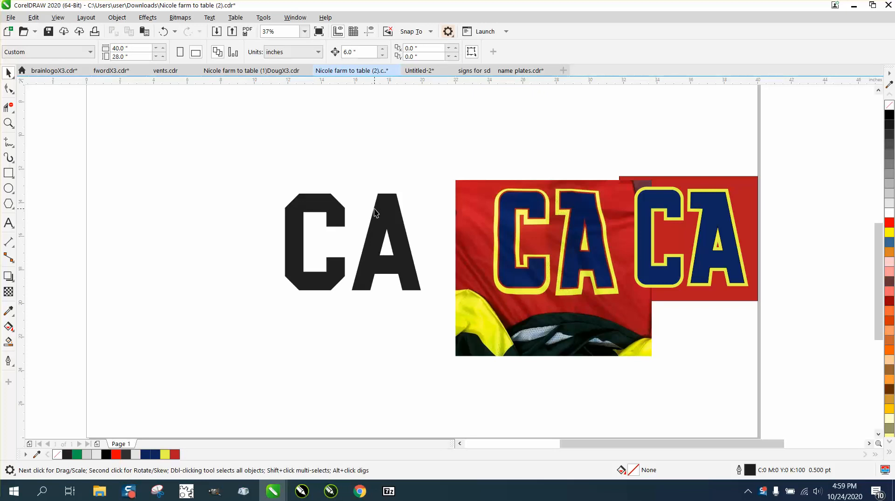
pyautogui.click(373, 209)
pyautogui.click(334, 207)
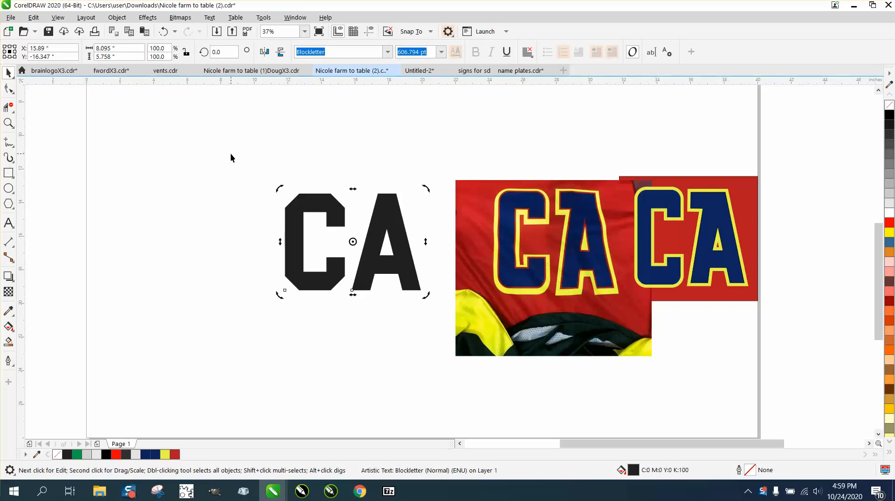
pyautogui.hotkey('ctrl', 'k')
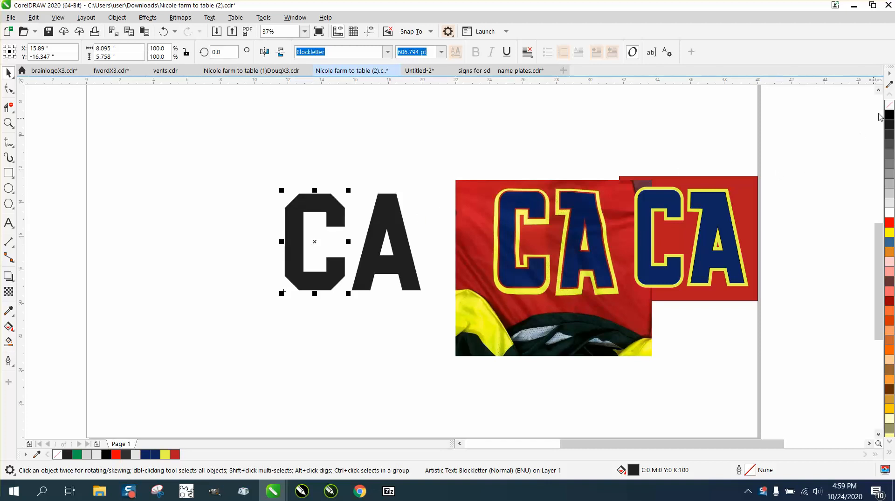
# - Give the letter C no fill and a black outline, and convert it to curves
pyautogui.click(890, 105)
pyautogui.rightClick(890, 114)
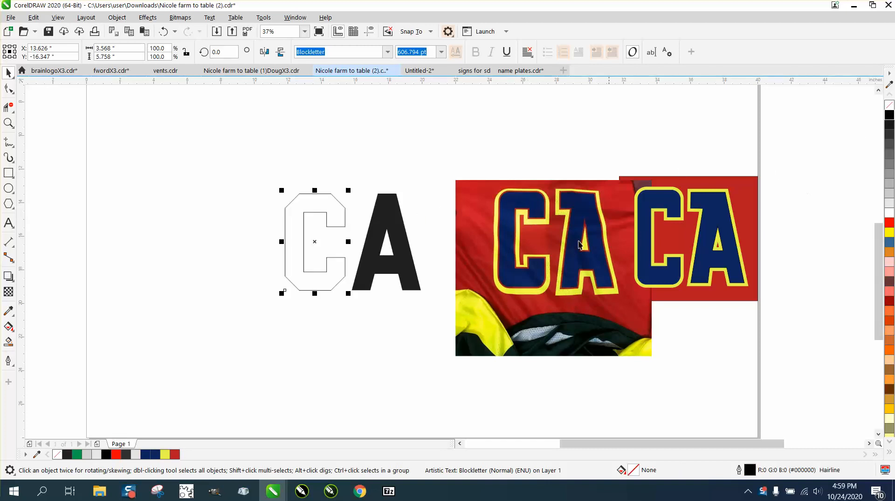
pyautogui.click(120, 19)
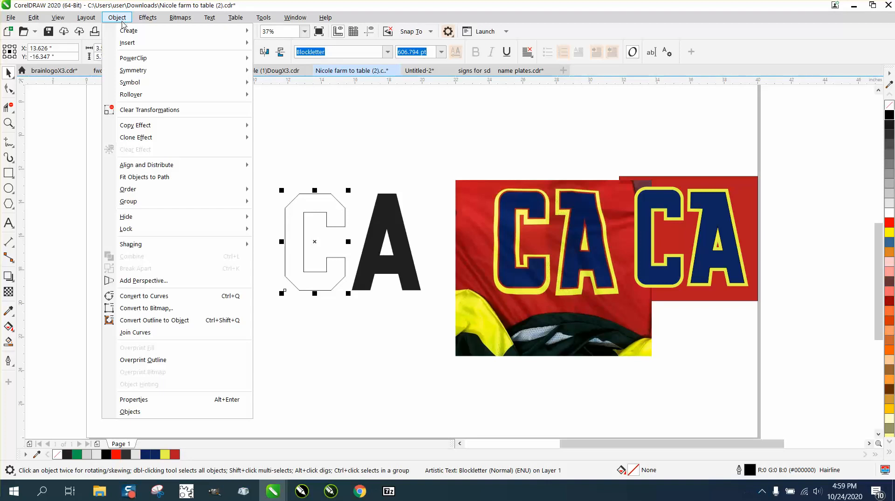
pyautogui.click(154, 296)
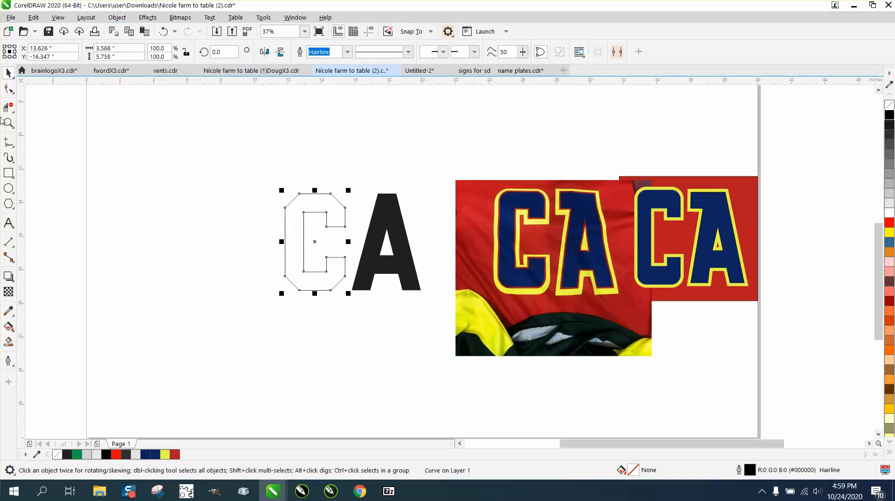
# - Square off the C's two angled upper corners by moving its top nodes outward in line with the sides
pyautogui.click(6, 122)
pyautogui.moveTo(260, 170); pyautogui.dragTo(418, 304)
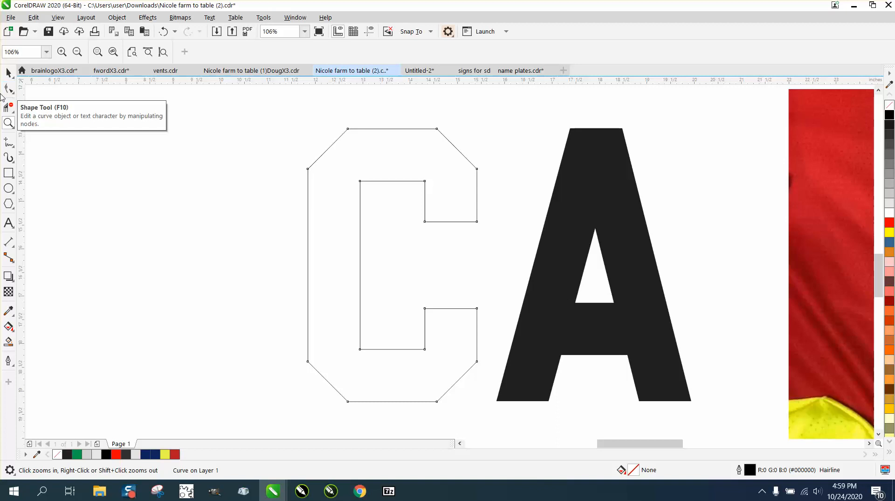
pyautogui.press('F3')
pyautogui.press('F3')
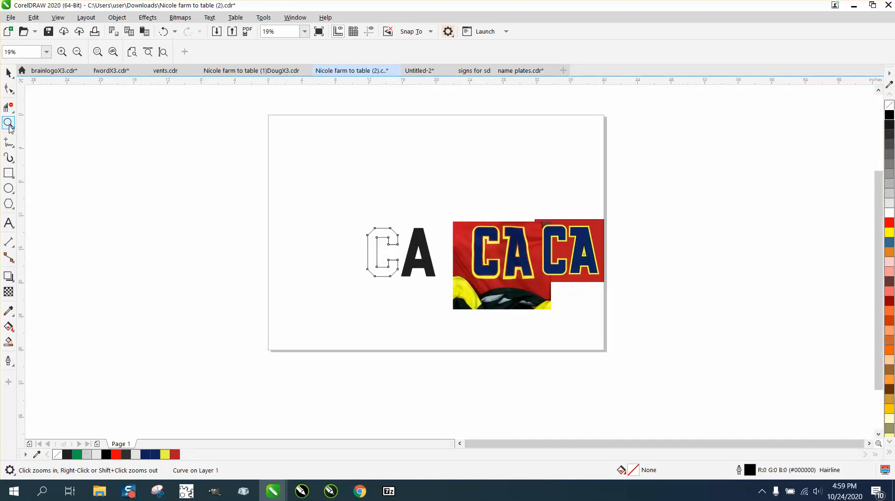
pyautogui.click(414, 256)
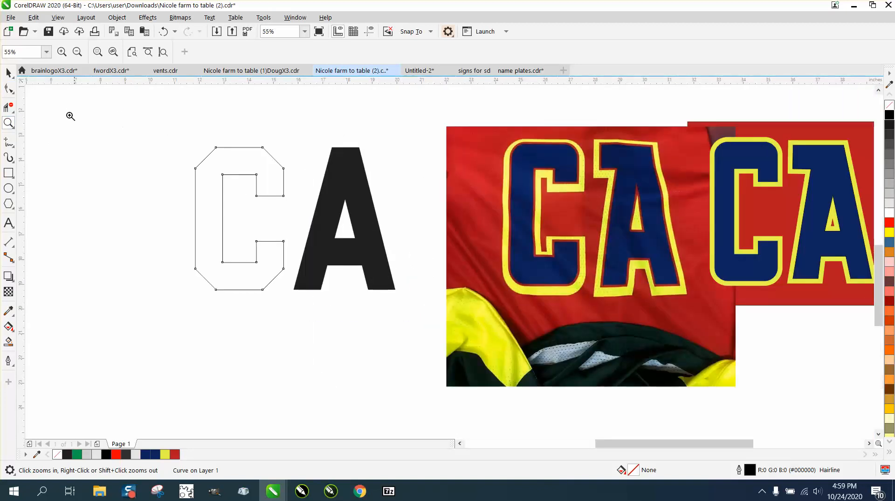
pyautogui.click(13, 92)
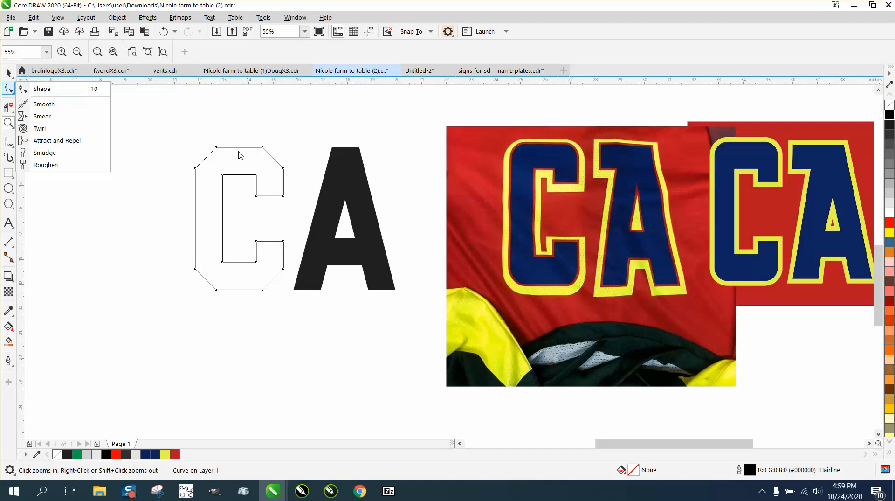
pyautogui.click(37, 88)
pyautogui.click(263, 148)
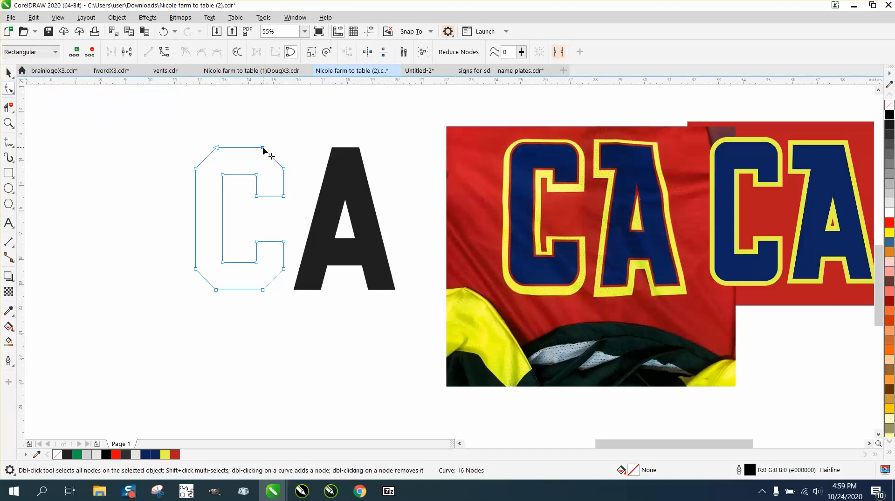
pyautogui.moveTo(263, 148); pyautogui.dragTo(285, 148)
pyautogui.click(224, 143)
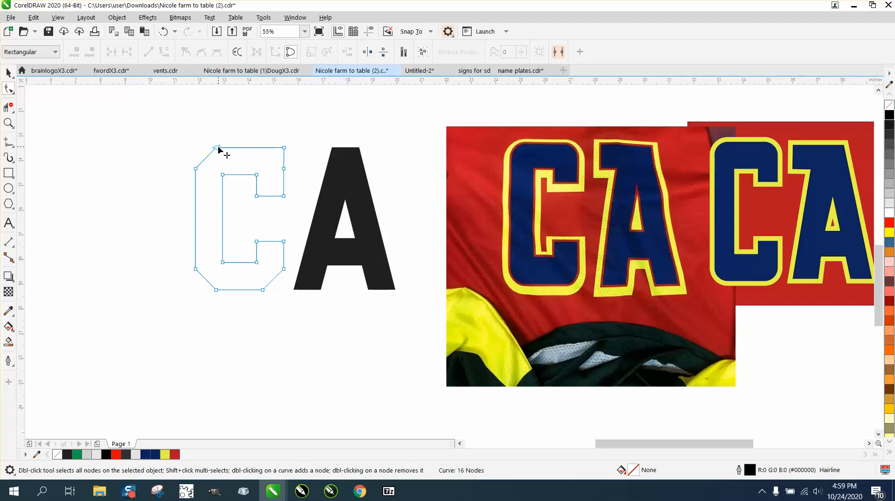
pyautogui.moveTo(219, 149); pyautogui.dragTo(196, 147)
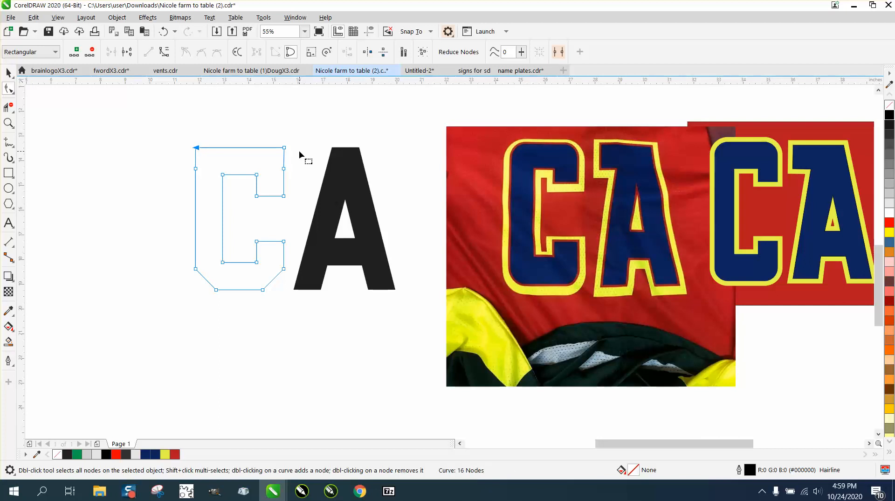
# - Try to vertically align the side node below the C's upper-right corner with the corner node
pyautogui.moveTo(270, 135); pyautogui.dragTo(307, 146)
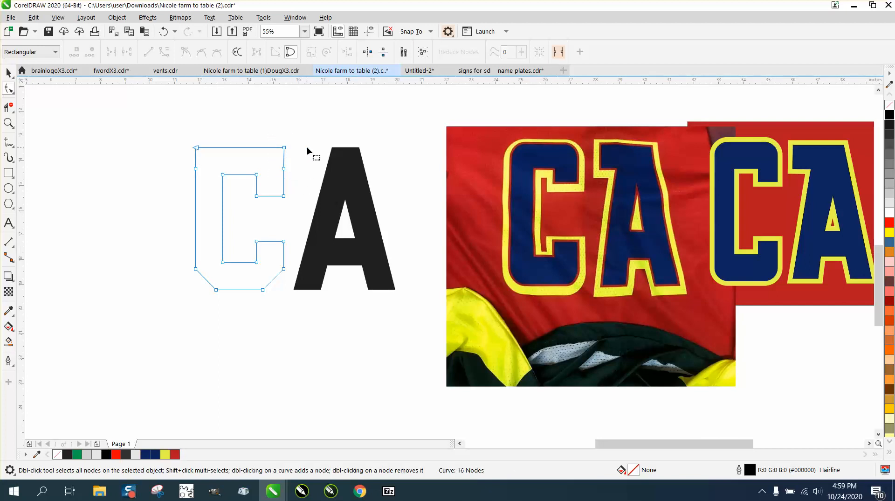
pyautogui.click(284, 169)
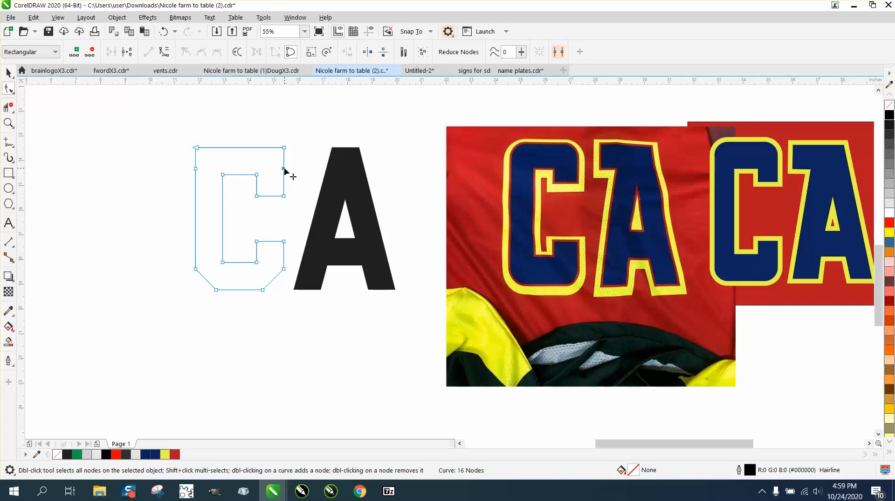
pyautogui.keyDown('shift'); pyautogui.click(284, 147); pyautogui.keyUp('shift')
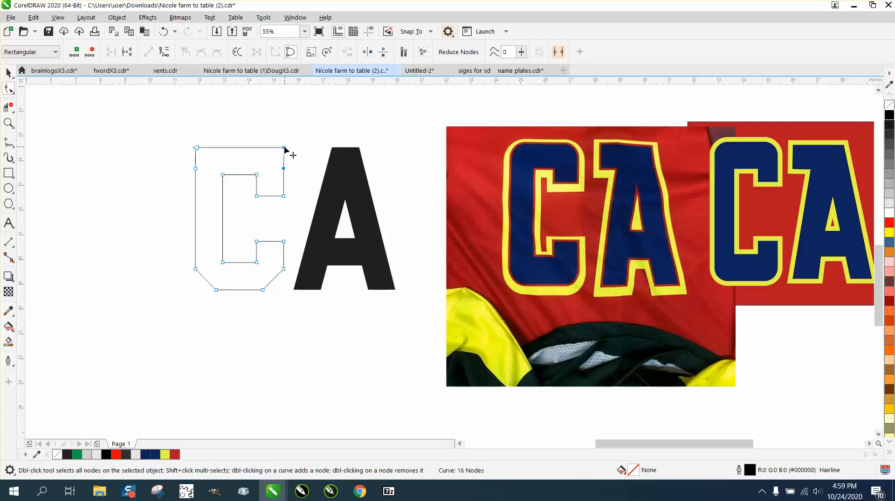
pyautogui.click(348, 52)
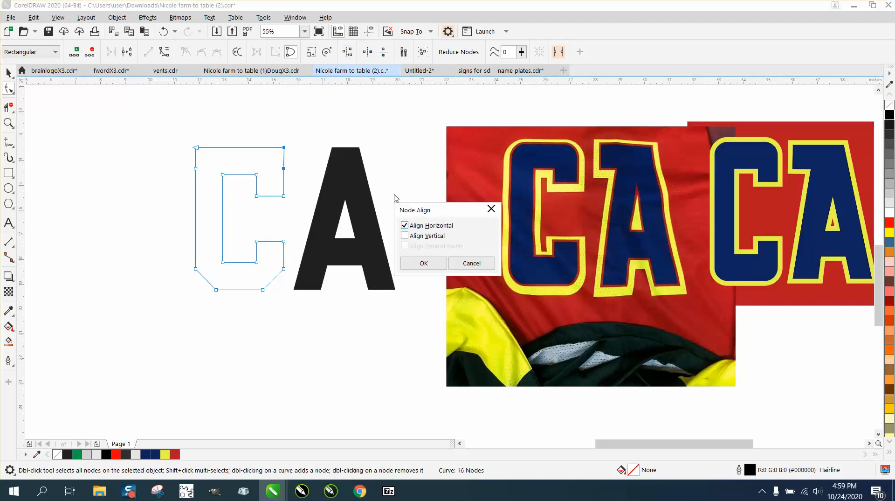
pyautogui.click(405, 236)
pyautogui.click(405, 225)
pyautogui.click(424, 263)
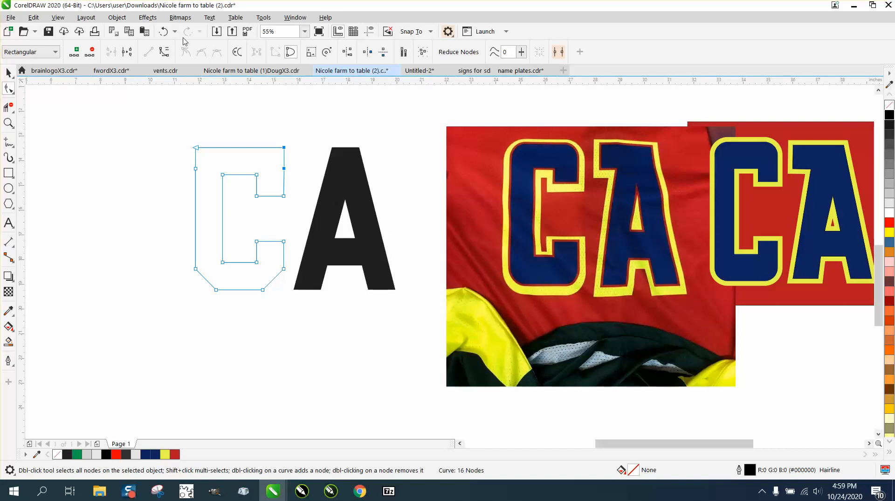
pyautogui.click(164, 32)
pyautogui.click(187, 31)
# - Align the C's upper-right corner node vertically with the side node directly below it
pyautogui.keyDown('shift'); pyautogui.click(284, 168); pyautogui.keyUp('shift')
pyautogui.click(348, 52)
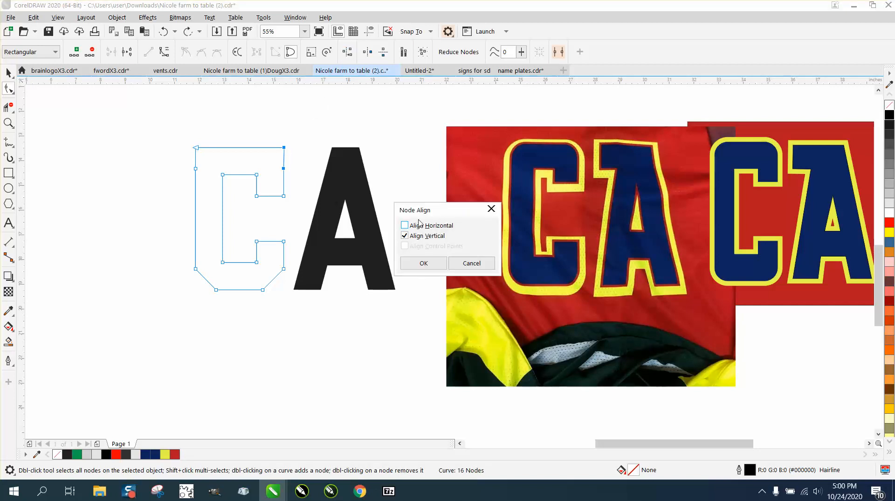
pyautogui.click(423, 262)
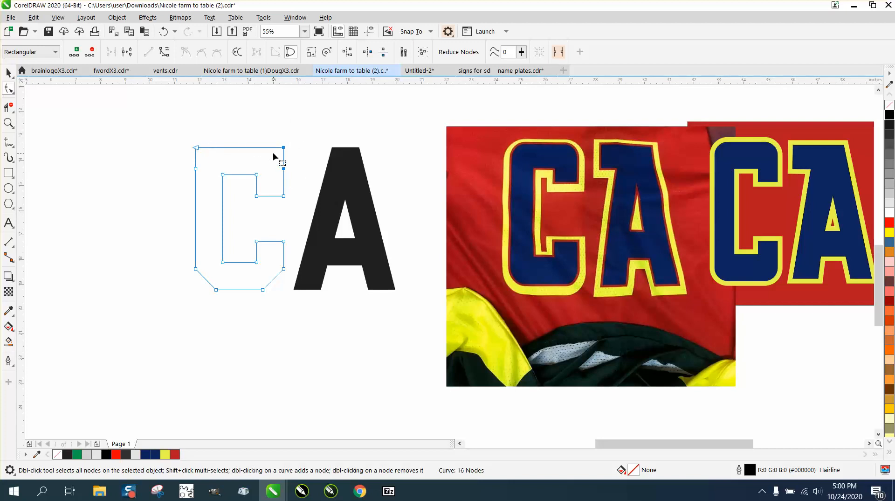
# - Round the C's two upper corners with 0.5-inch fillets using the Corners docker
pyautogui.click(8, 123)
pyautogui.moveTo(163, 125); pyautogui.dragTo(460, 270)
pyautogui.click(9, 89)
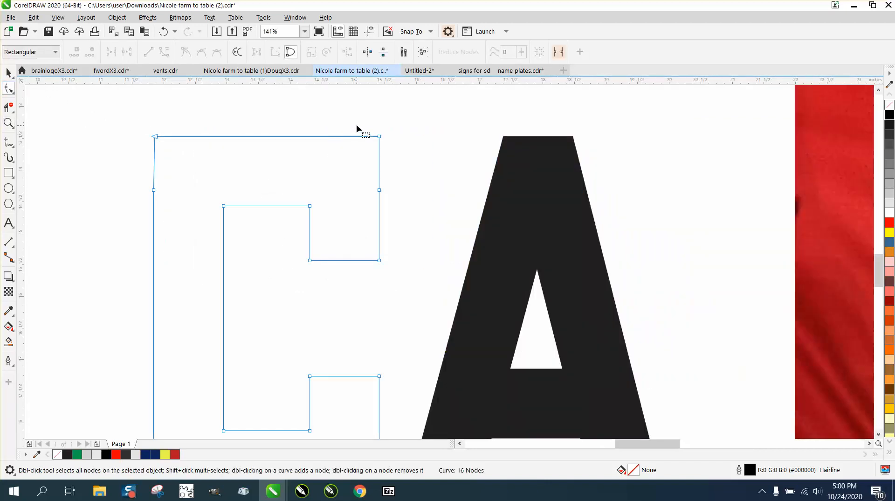
pyautogui.click(296, 17)
pyautogui.moveTo(329, 164)
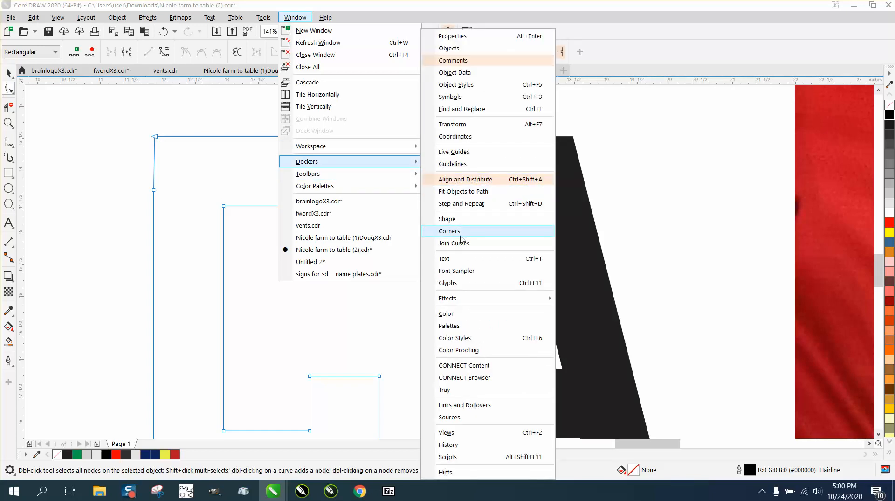
pyautogui.click(450, 230)
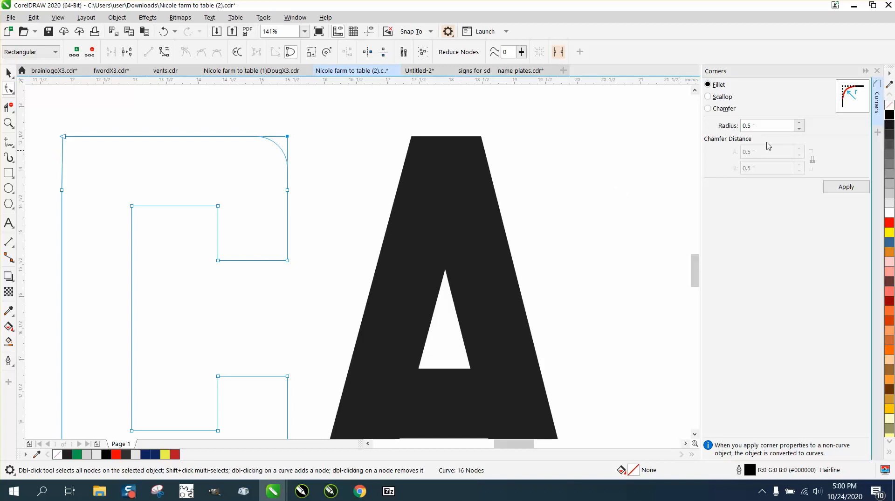
pyautogui.scroll(-4, 576, 148)
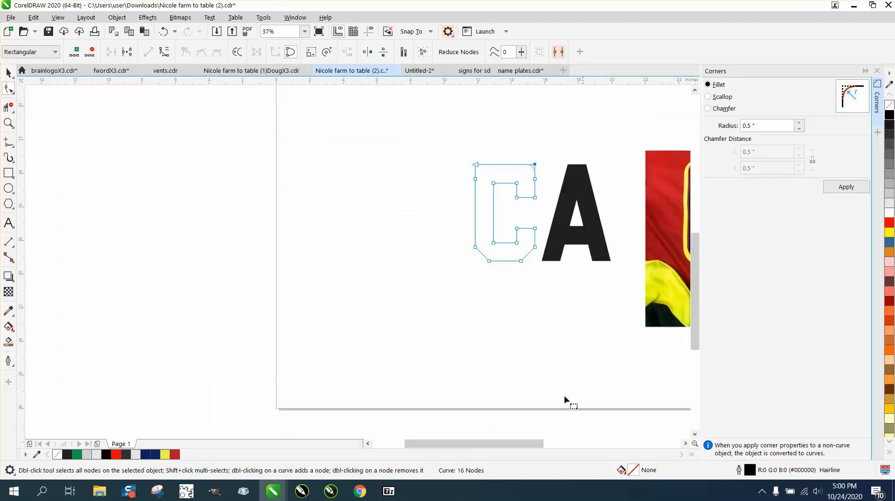
pyautogui.moveTo(525, 447); pyautogui.dragTo(546, 445)
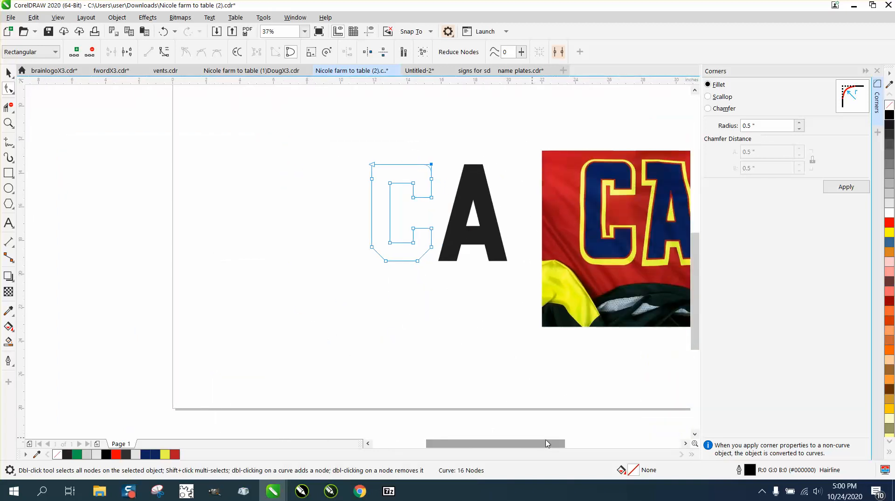
pyautogui.click(374, 164)
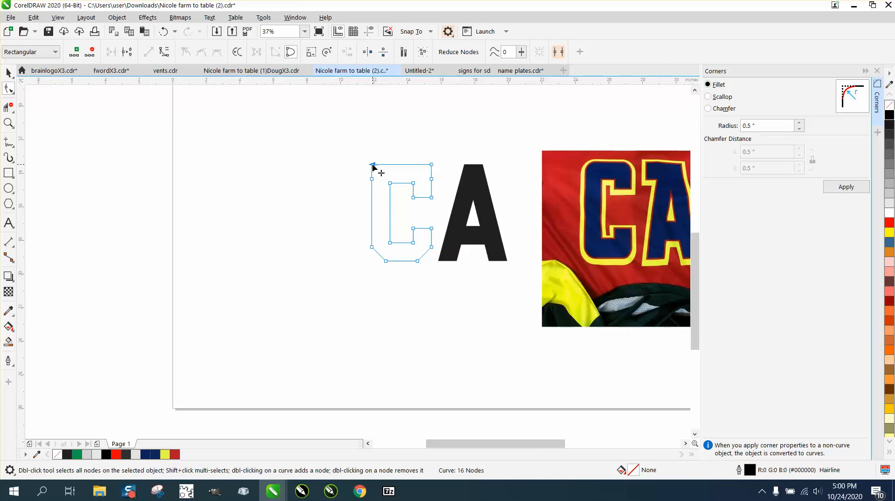
pyautogui.click(847, 187)
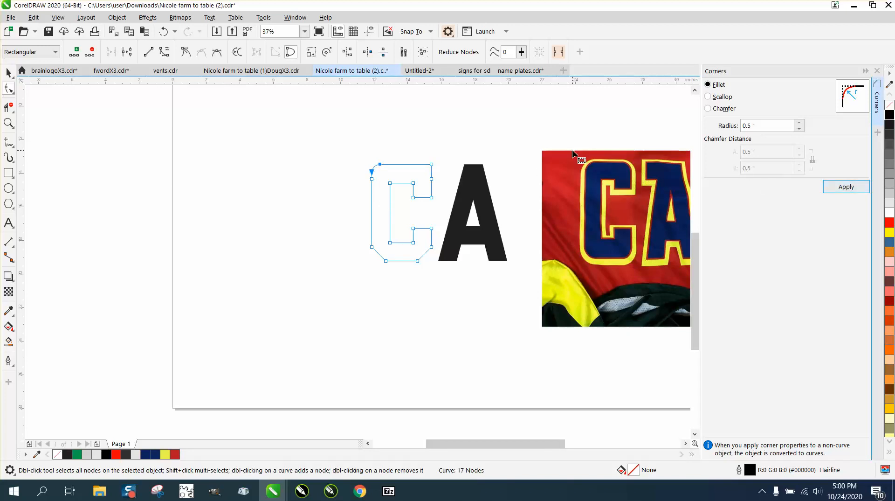
pyautogui.click(431, 164)
pyautogui.click(847, 187)
# - Raise the lower edge of the C's upper arm by moving its two nodes up to thin the arm's end
pyautogui.click(9, 122)
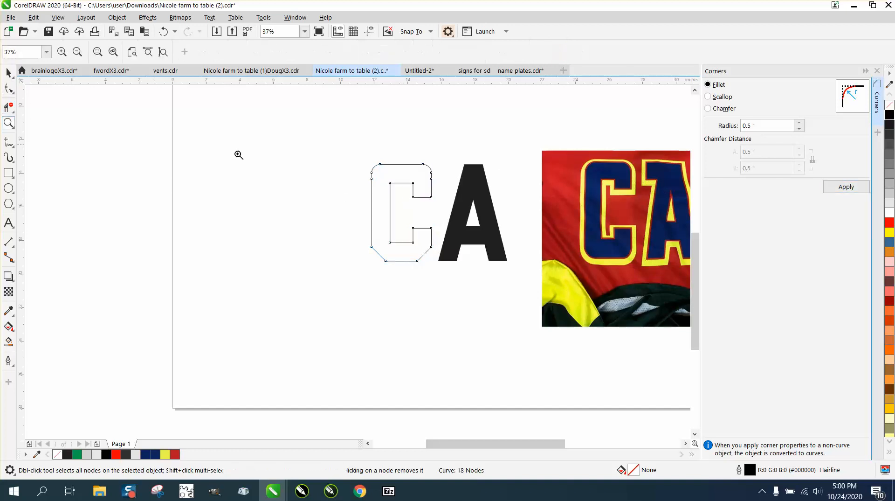
pyautogui.moveTo(319, 148); pyautogui.dragTo(705, 301)
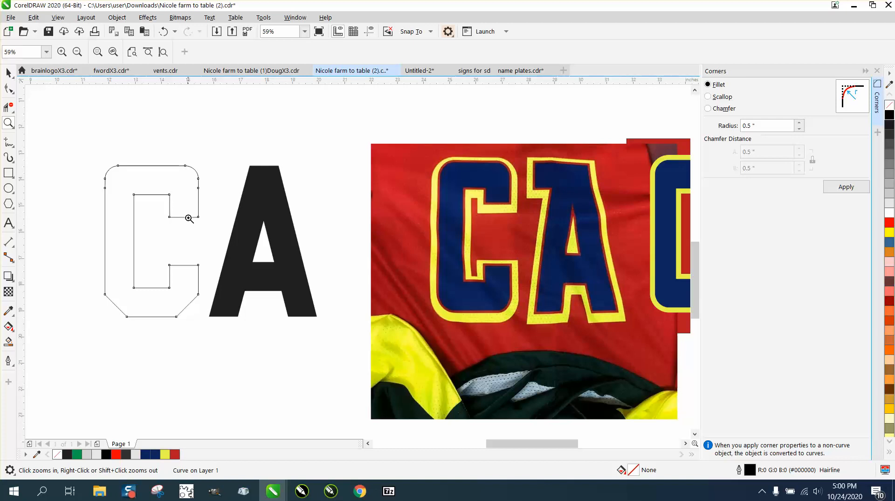
pyautogui.click(8, 88)
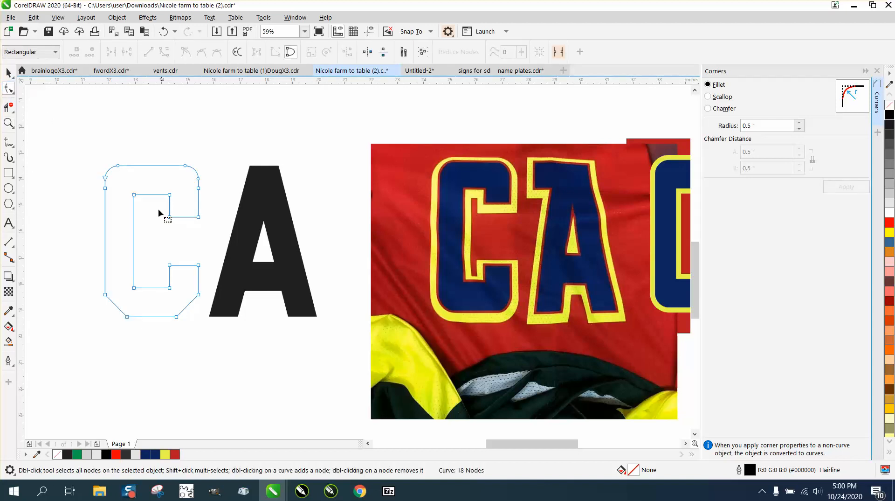
pyautogui.moveTo(216, 224); pyautogui.dragTo(207, 210)
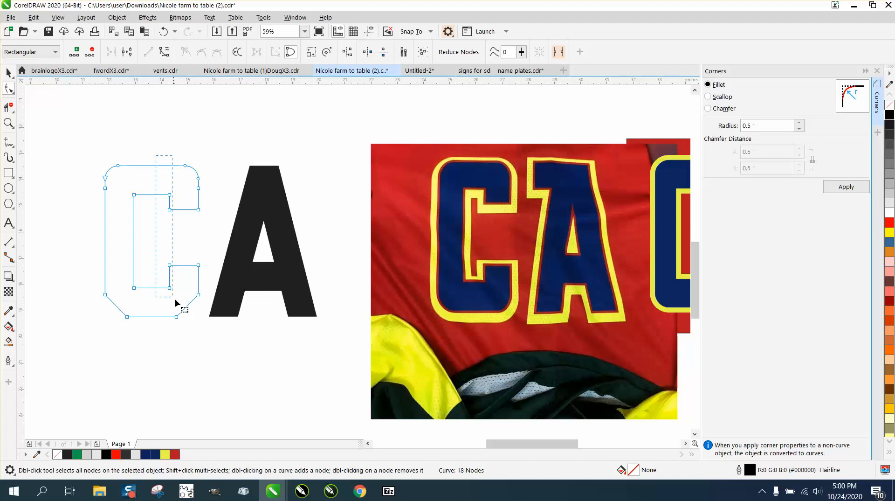
# - Narrow the C by moving all the nodes of its right side horizontally inward, keeping the edges level
pyautogui.moveTo(221, 336); pyautogui.dragTo(222, 335)
pyautogui.moveTo(170, 267); pyautogui.dragTo(158, 265)
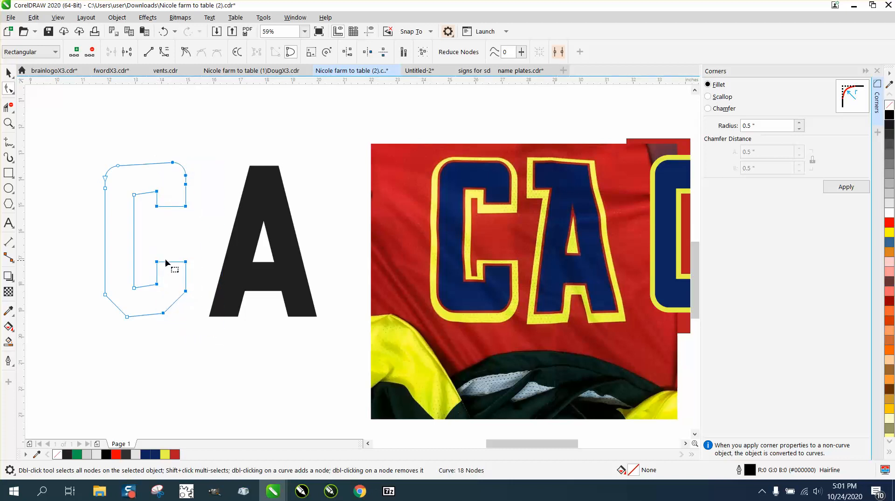
pyautogui.click(163, 33)
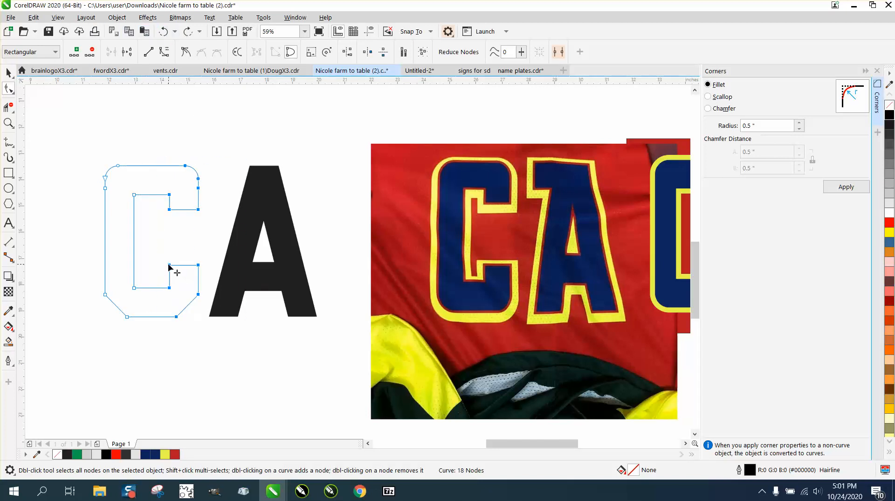
pyautogui.moveTo(169, 266); pyautogui.dragTo(159, 266)
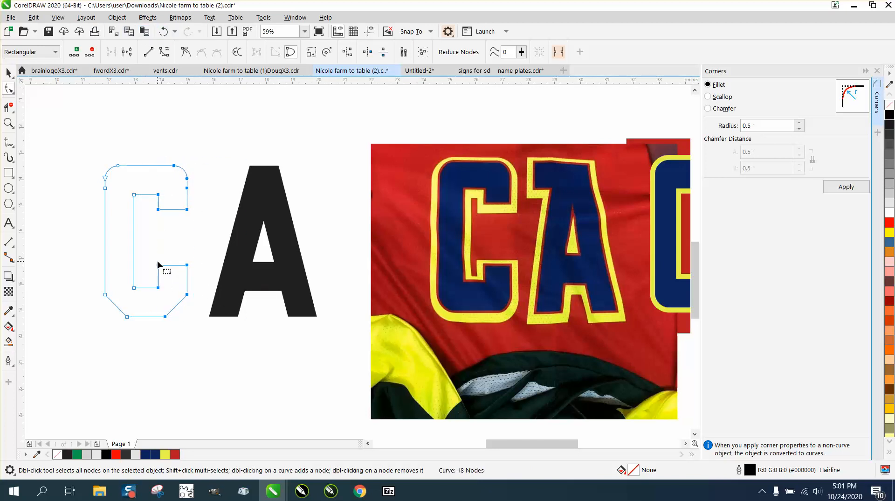
pyautogui.click(177, 191)
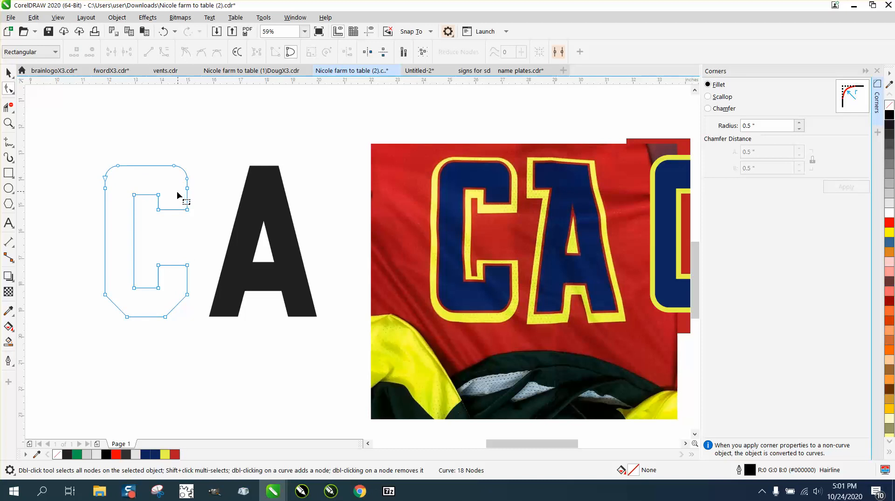
# - Overlay a vertically mirrored copy on the C and remove the four diagonal corner segments with the Virtual Segment Delete tool
pyautogui.click(9, 72)
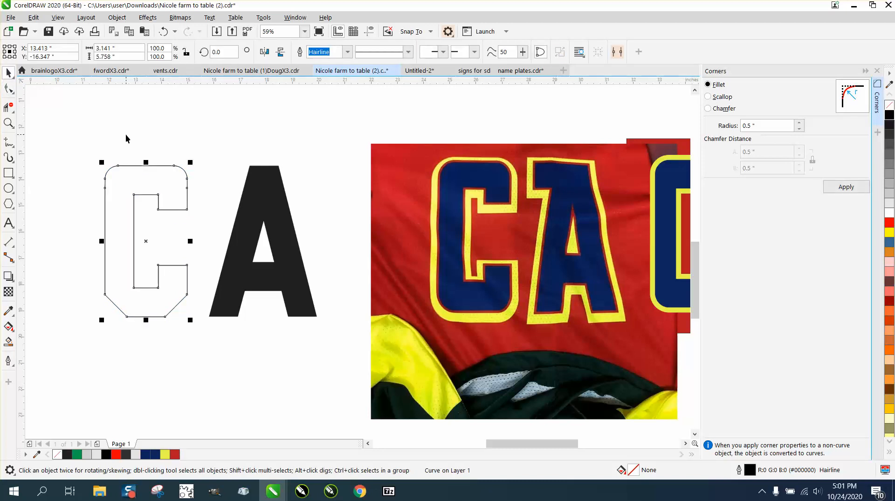
pyautogui.click(281, 54)
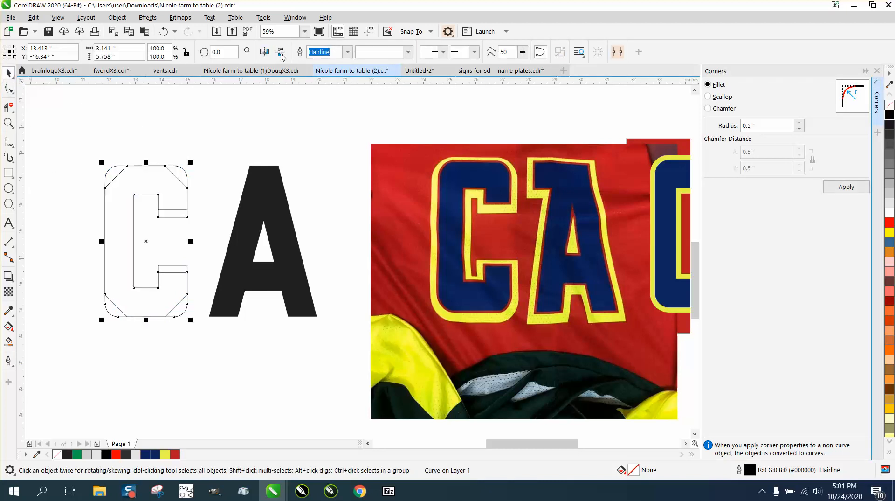
pyautogui.click(8, 108)
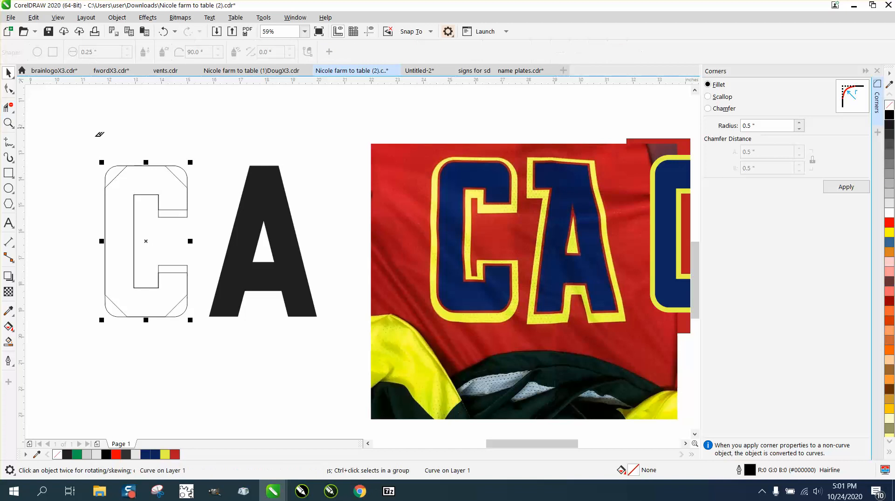
pyautogui.click(120, 169)
pyautogui.click(177, 174)
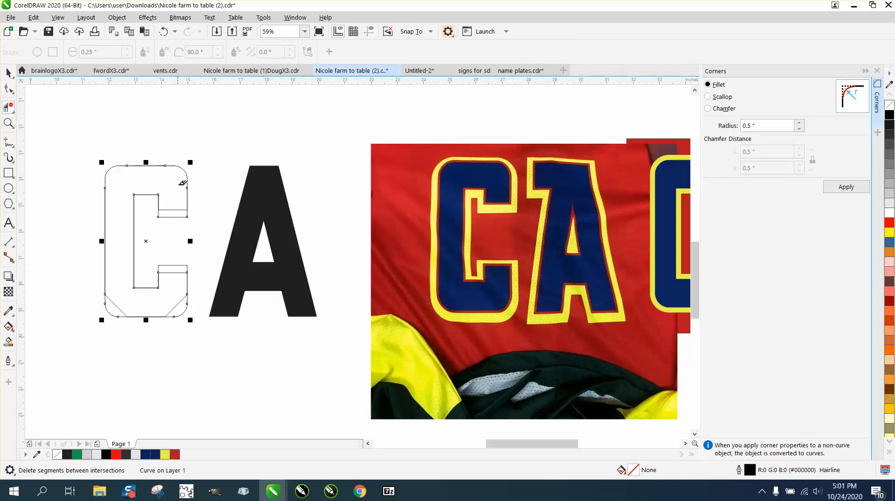
pyautogui.click(114, 303)
pyautogui.click(179, 299)
# - Fill the enclosed C region with black using Smart Fill and move the filled C above the jersey photo
pyautogui.click(8, 341)
pyautogui.click(113, 285)
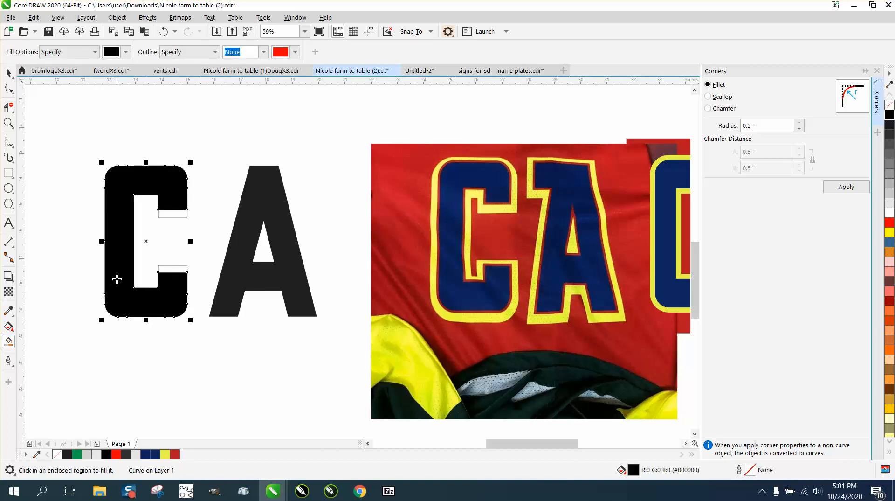
pyautogui.scroll(-2, 127, 247)
pyautogui.click(9, 72)
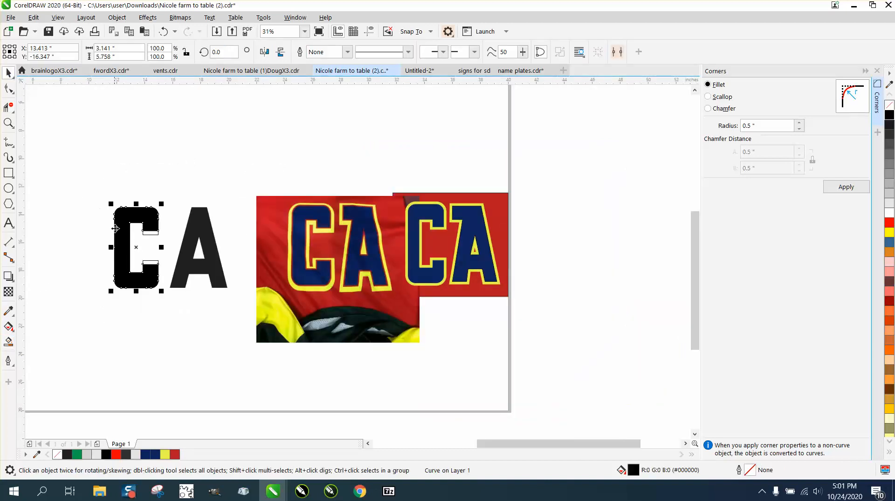
pyautogui.moveTo(135, 249); pyautogui.dragTo(311, 146)
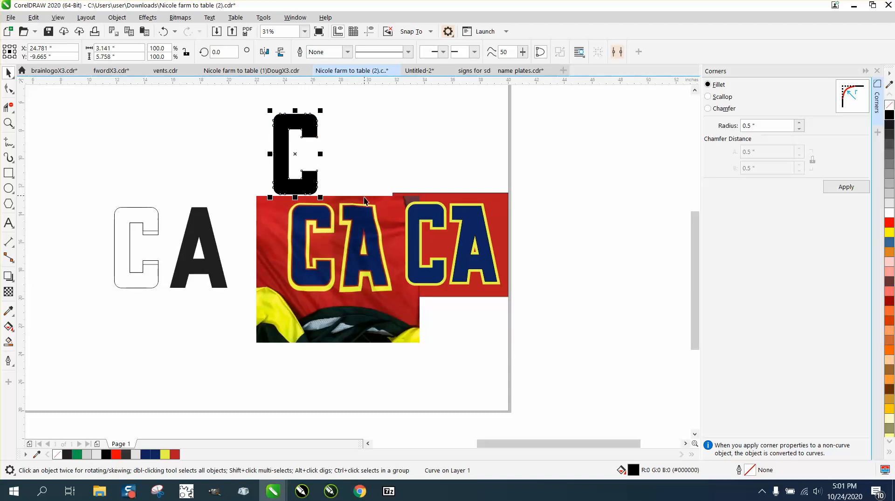
# - Narrow the A to about 3.69 inches wide and replace its fill with a dark outline
pyautogui.click(212, 243)
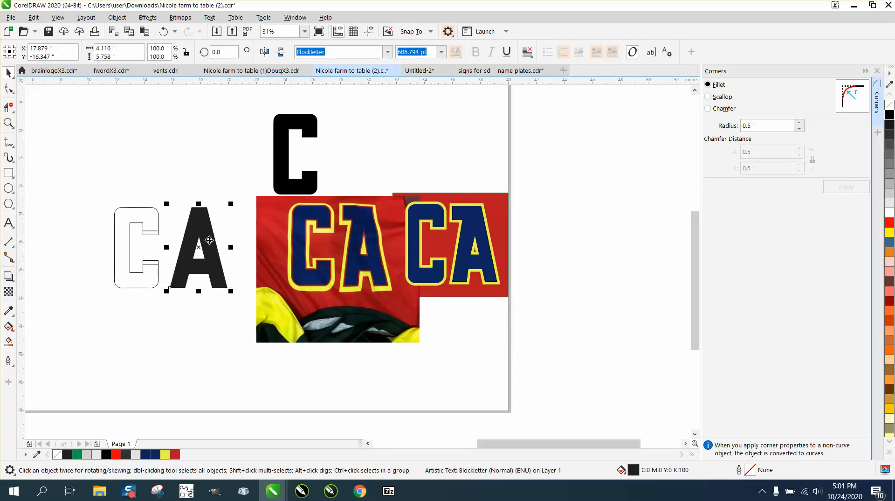
pyautogui.moveTo(209, 240)
pyautogui.mouseDown()
pyautogui.moveTo(400, 236)
pyautogui.moveTo(375, 245)
pyautogui.moveTo(391, 251)
pyautogui.moveTo(207, 254)
pyautogui.mouseUp()
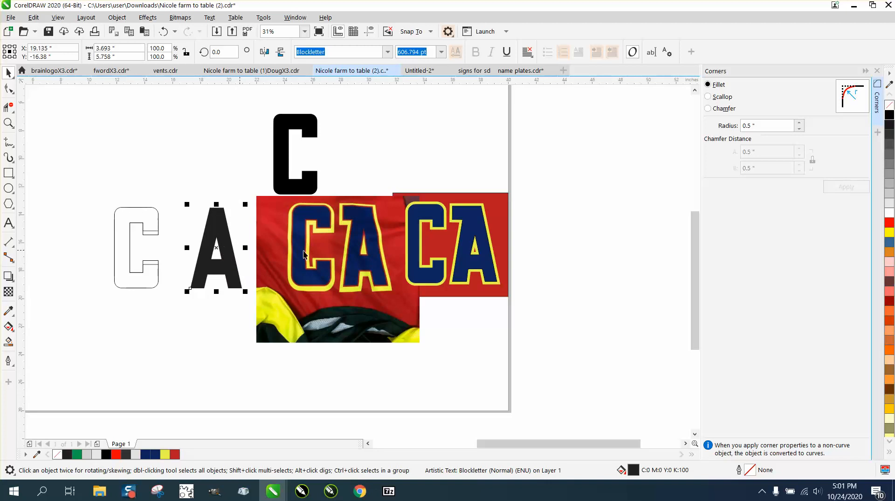
pyautogui.click(891, 110)
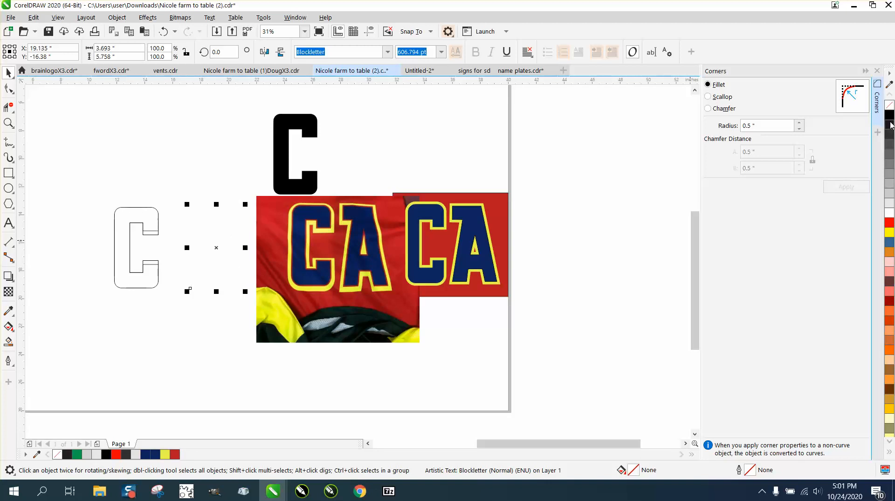
pyautogui.rightClick(890, 127)
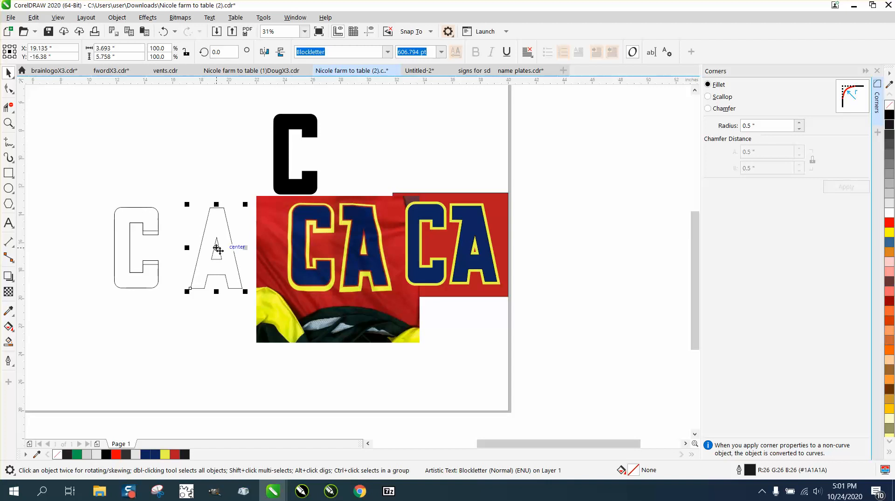
# - Fit the A over the jersey's A, narrowing it to about 3.22 inches wide, and colour its outline yellow
pyautogui.moveTo(218, 248); pyautogui.dragTo(366, 250)
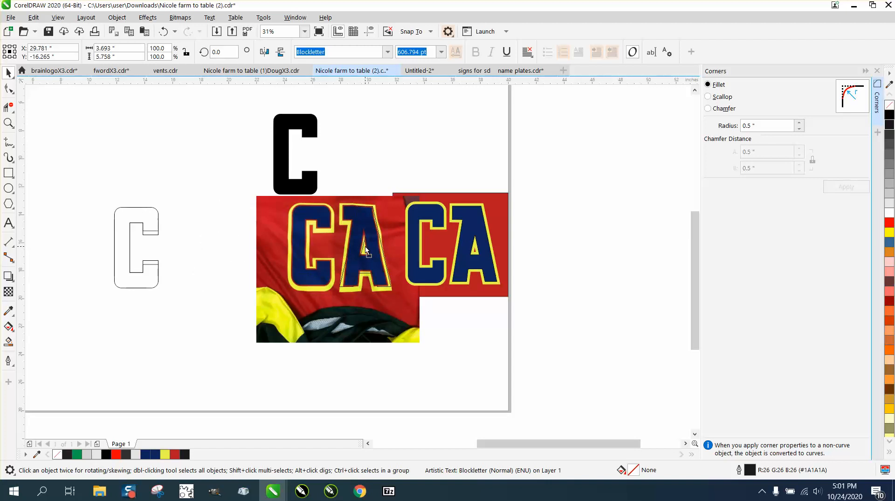
pyautogui.click(8, 123)
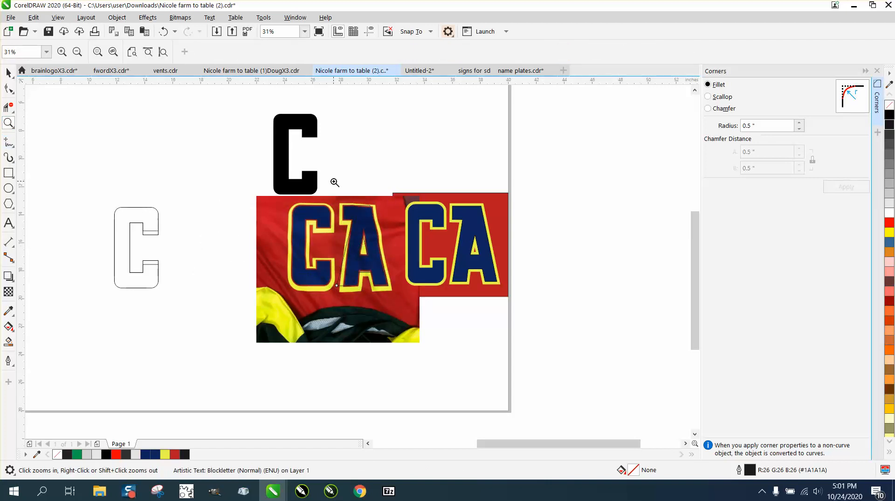
pyautogui.moveTo(334, 182); pyautogui.dragTo(470, 307)
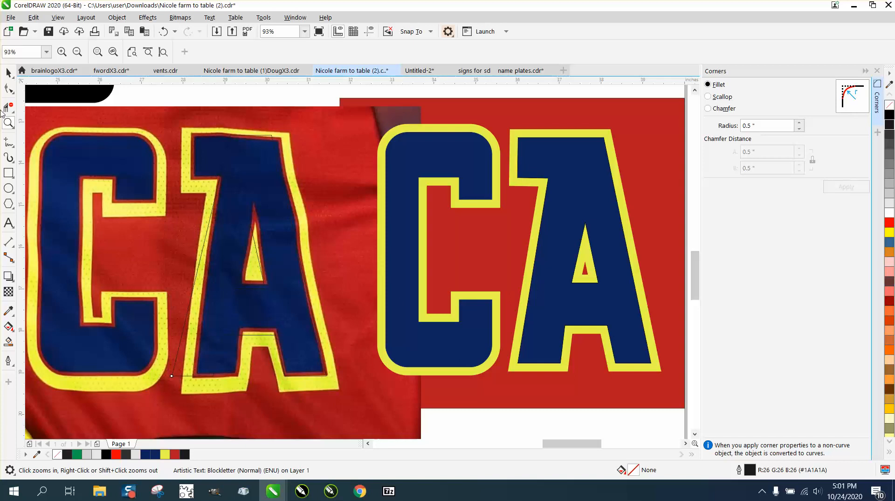
pyautogui.click(8, 72)
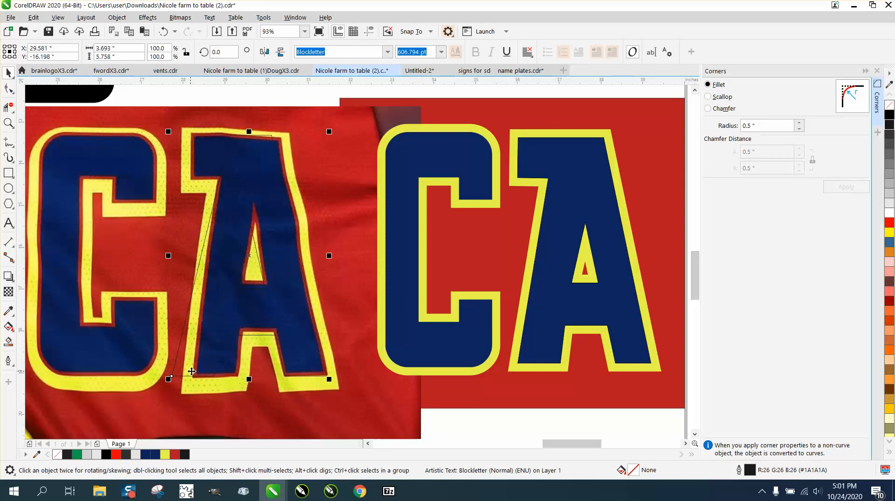
pyautogui.moveTo(168, 256); pyautogui.dragTo(189, 256)
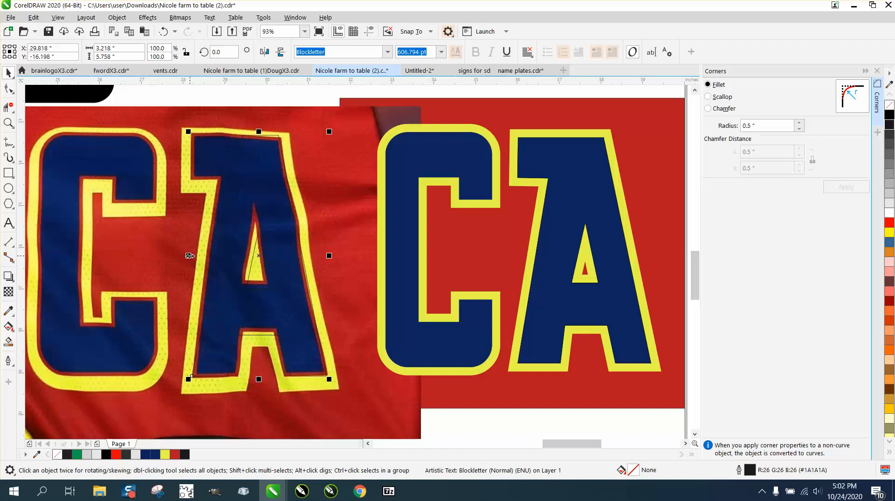
pyautogui.rightClick(890, 237)
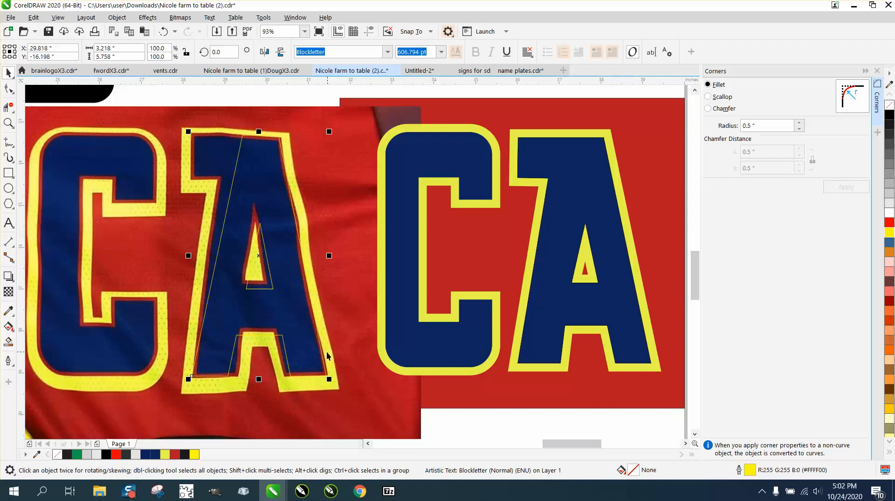
# - Convert the A to curves and move its upper-left corner node outward to follow the jersey letter's slanted edge
pyautogui.click(9, 89)
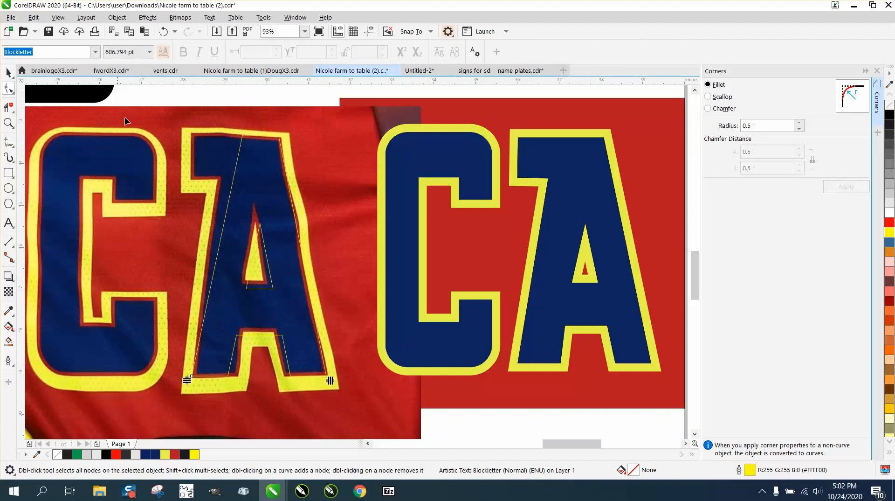
pyautogui.click(9, 72)
pyautogui.click(117, 18)
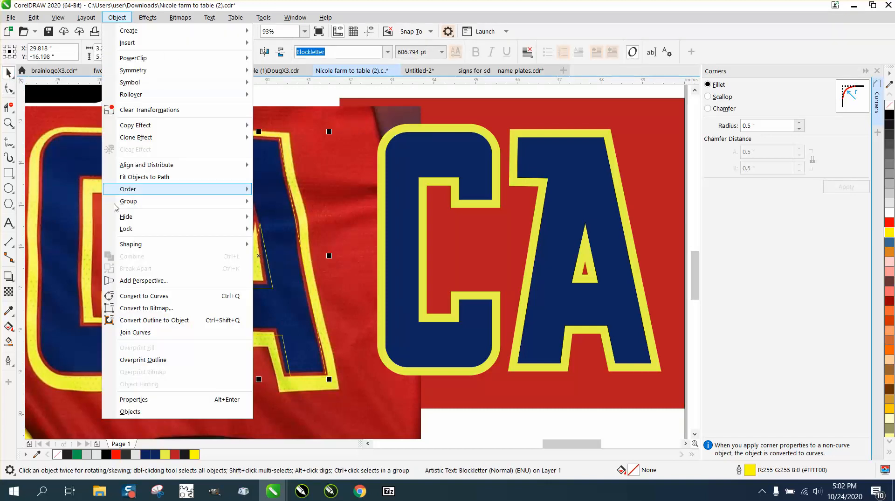
pyautogui.click(139, 298)
pyautogui.click(8, 89)
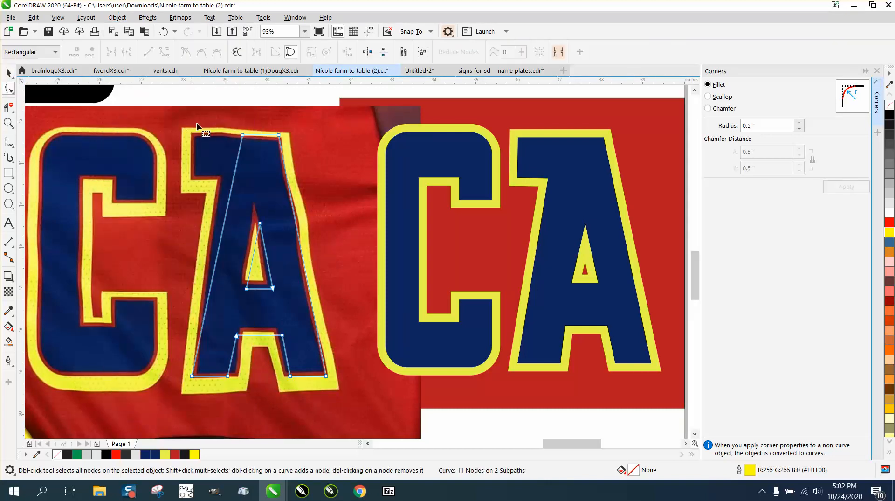
pyautogui.moveTo(242, 134); pyautogui.dragTo(226, 134)
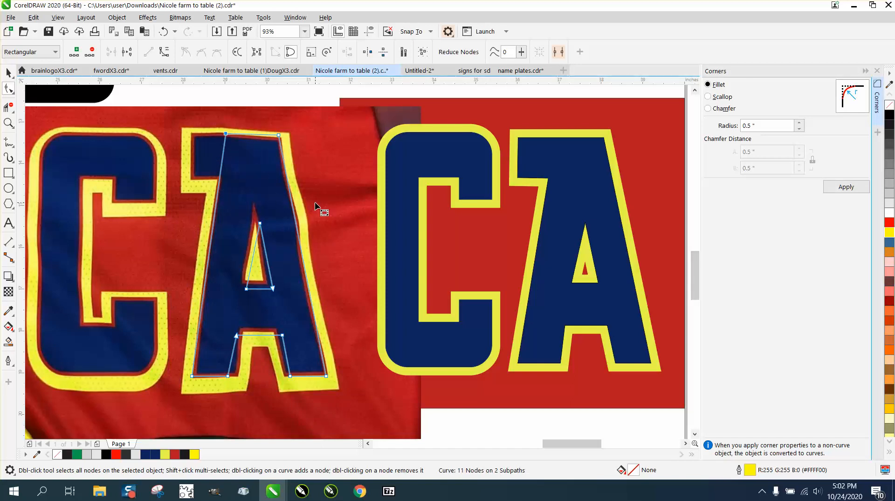
# - Shift the A's triangular counter and the nodes of the notch between its legs to match the jersey letter
pyautogui.moveTo(330, 210); pyautogui.dragTo(228, 311)
pyautogui.moveTo(273, 288); pyautogui.dragTo(269, 283)
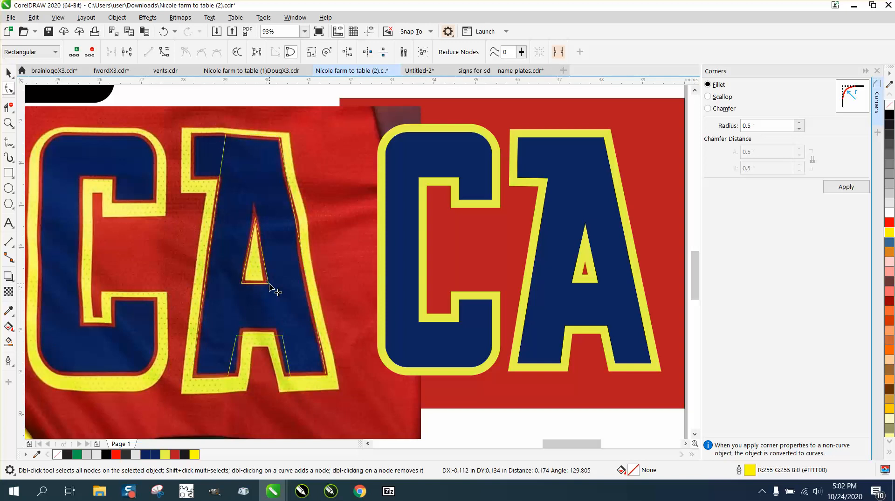
pyautogui.moveTo(218, 330); pyautogui.dragTo(236, 376)
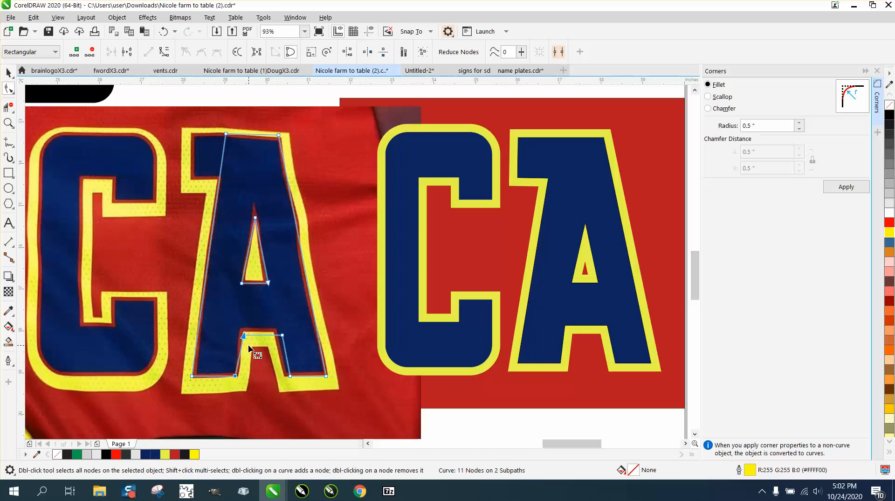
pyautogui.click(247, 343)
pyautogui.click(246, 335)
pyautogui.click(245, 335)
pyautogui.moveTo(282, 336); pyautogui.dragTo(277, 333)
pyautogui.click(289, 376)
pyautogui.moveTo(290, 376); pyautogui.dragTo(284, 376)
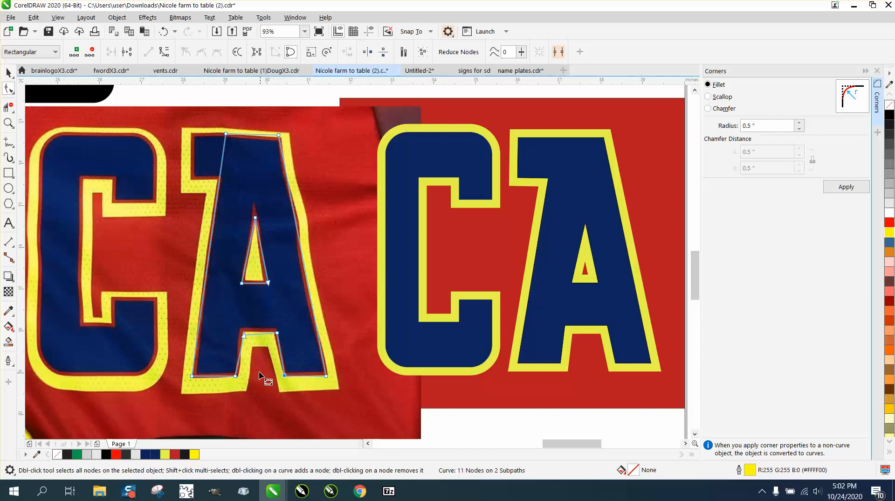
# - Align the two upper nodes of the A's leg notch horizontally
pyautogui.click(244, 336)
pyautogui.moveTo(234, 320); pyautogui.dragTo(302, 366)
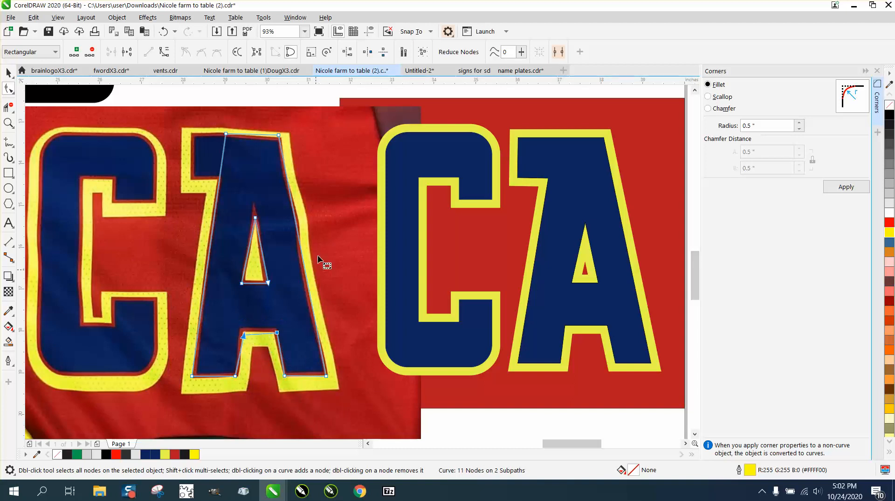
pyautogui.click(348, 54)
pyautogui.click(405, 225)
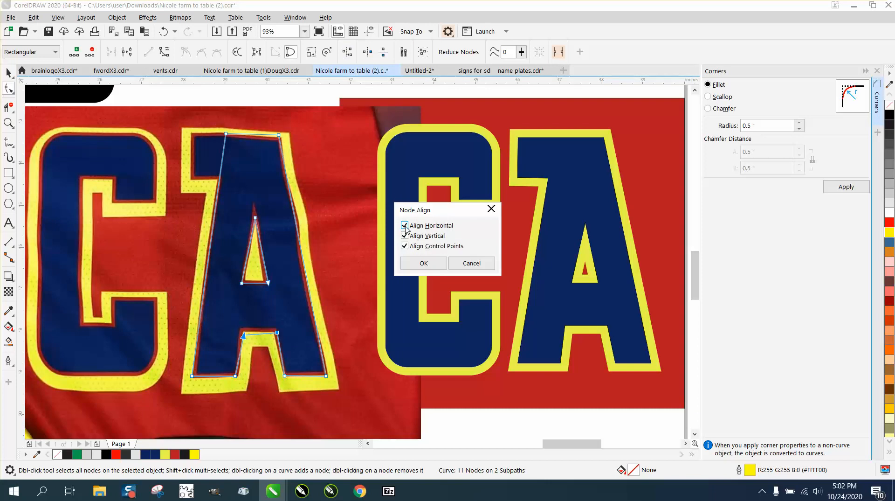
pyautogui.click(405, 236)
pyautogui.click(419, 262)
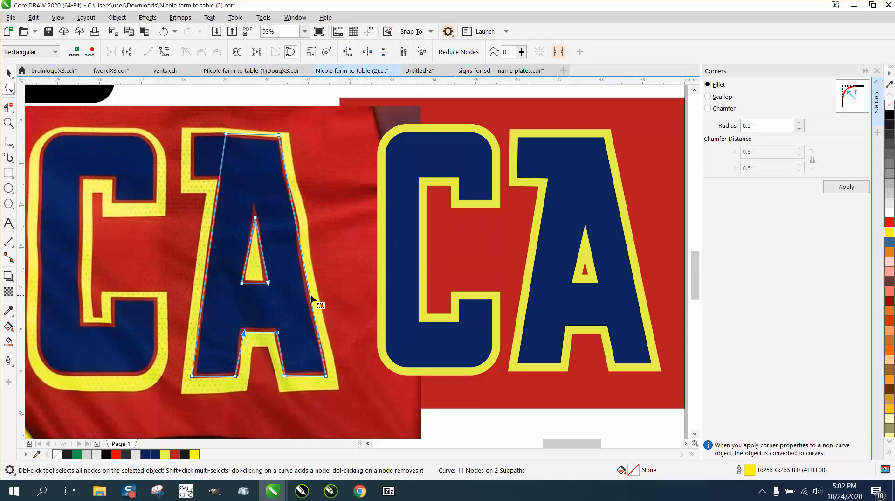
# - Add nodes on the A's upper-left edge and reshape it into the squared serif of the jersey letter
pyautogui.click(220, 177)
pyautogui.doubleClick(220, 177)
pyautogui.moveTo(226, 135); pyautogui.dragTo(192, 176)
pyautogui.doubleClick(207, 157)
# - Move the reshaped A straight up beside the black C above the photo and colour its outline black
pyautogui.scroll(-5, 246, 217)
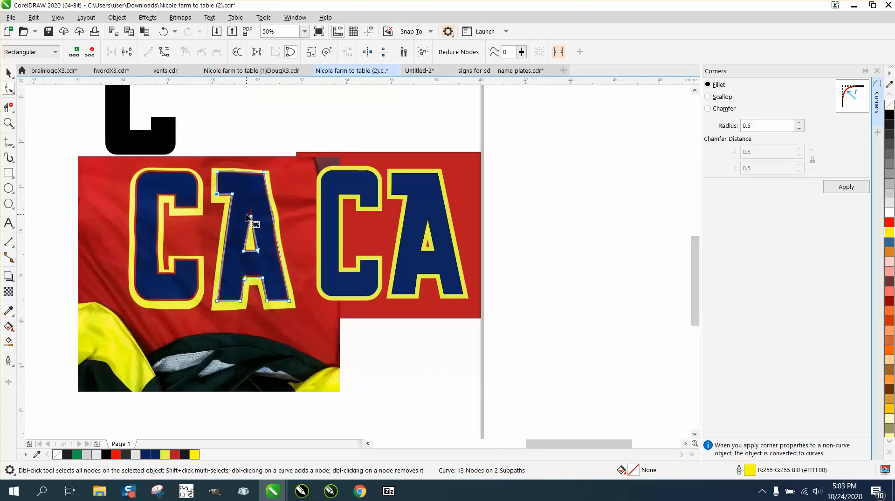
pyautogui.press('space')
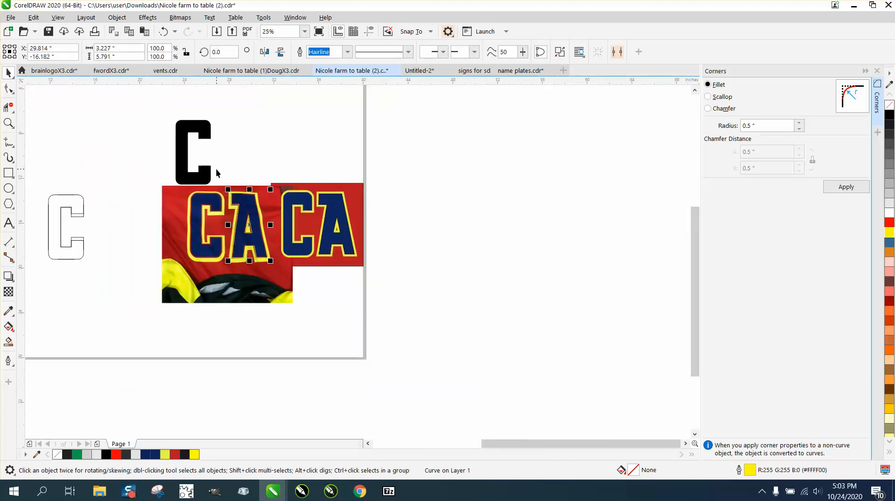
pyautogui.press('Up')
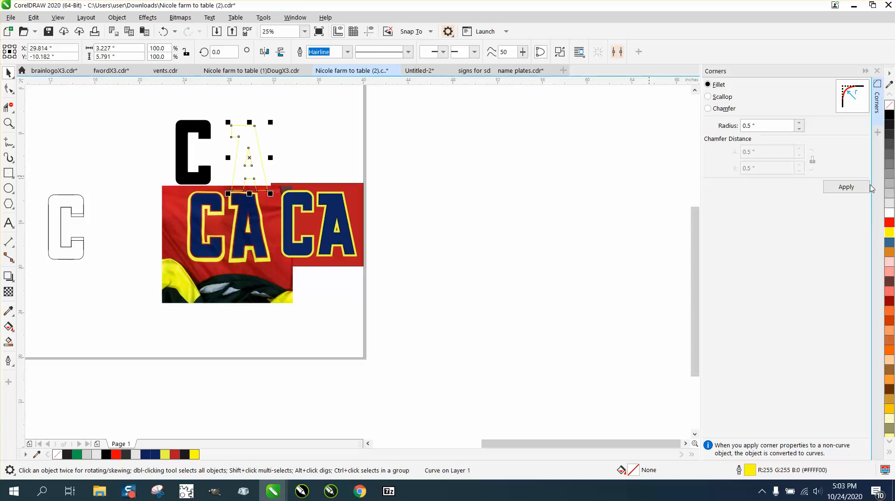
pyautogui.rightClick(891, 116)
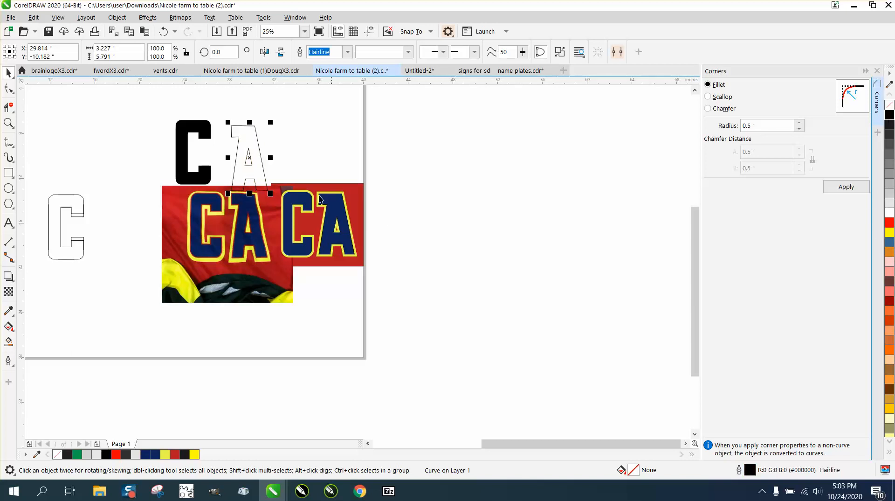
# - Move the jersey photo clear of the letters and place the outlined A directly beside the black C
pyautogui.moveTo(248, 221); pyautogui.dragTo(420, 272)
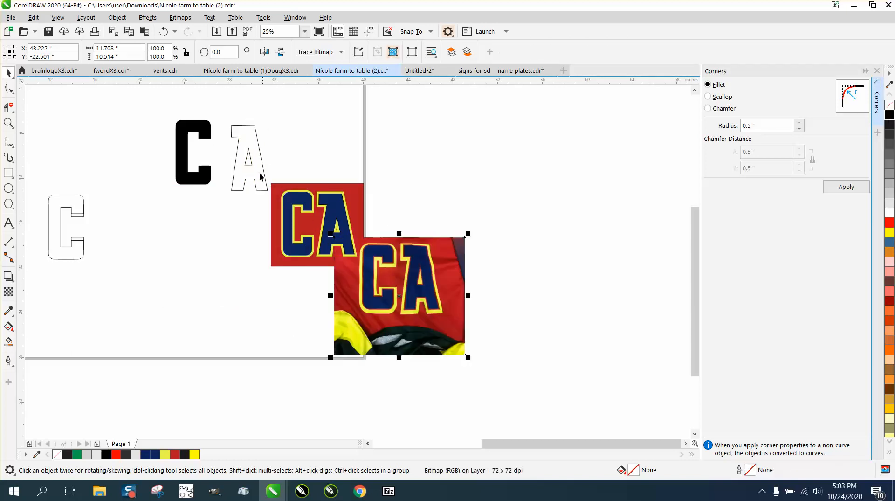
pyautogui.moveTo(254, 163); pyautogui.dragTo(237, 163)
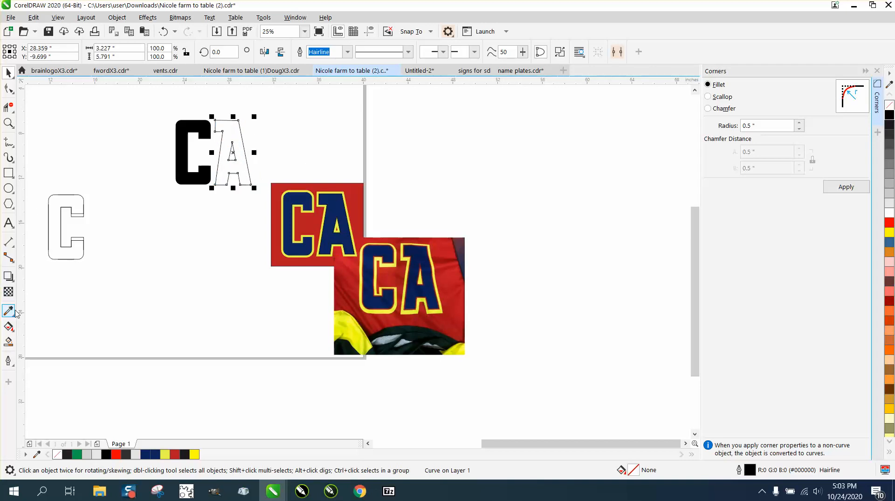
# - Fill the outlined A with black and no outline using Smart Fill
pyautogui.click(8, 341)
pyautogui.click(233, 140)
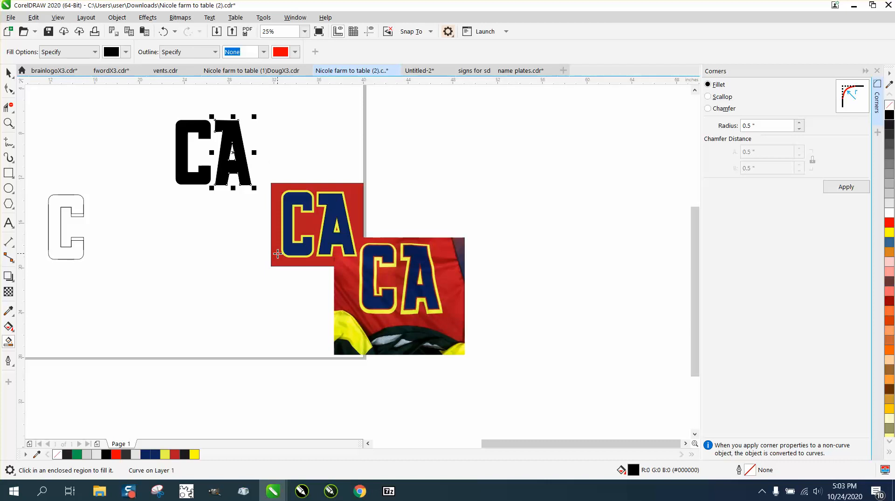
pyautogui.click(8, 73)
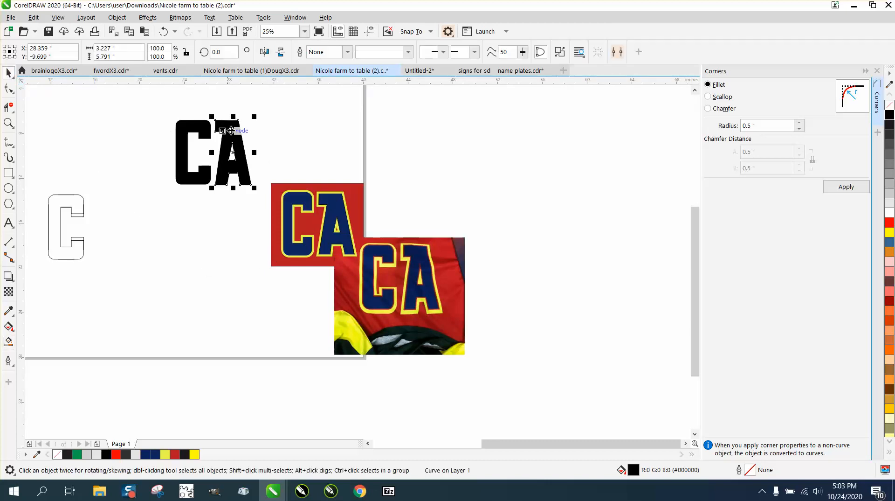
# - Move the C and A together to the blank area beside the jersey photo and remove their fill
pyautogui.moveTo(157, 112); pyautogui.dragTo(253, 189)
pyautogui.moveTo(220, 157); pyautogui.dragTo(530, 286)
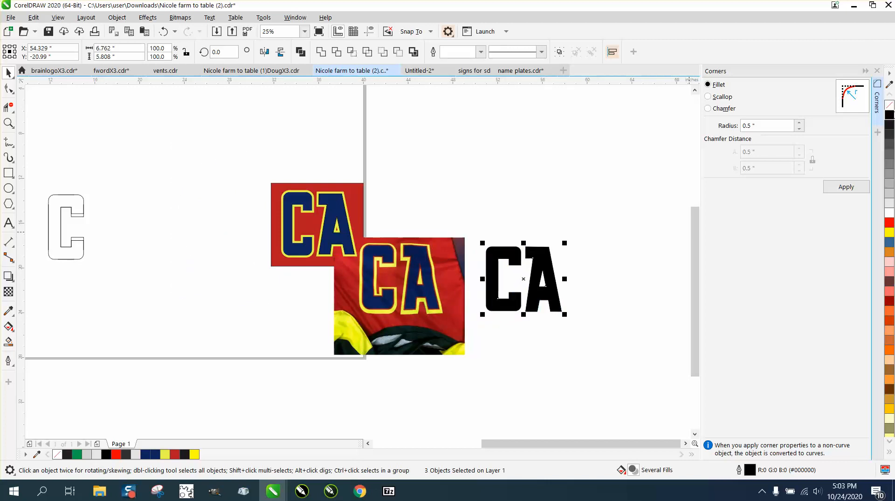
pyautogui.click(890, 105)
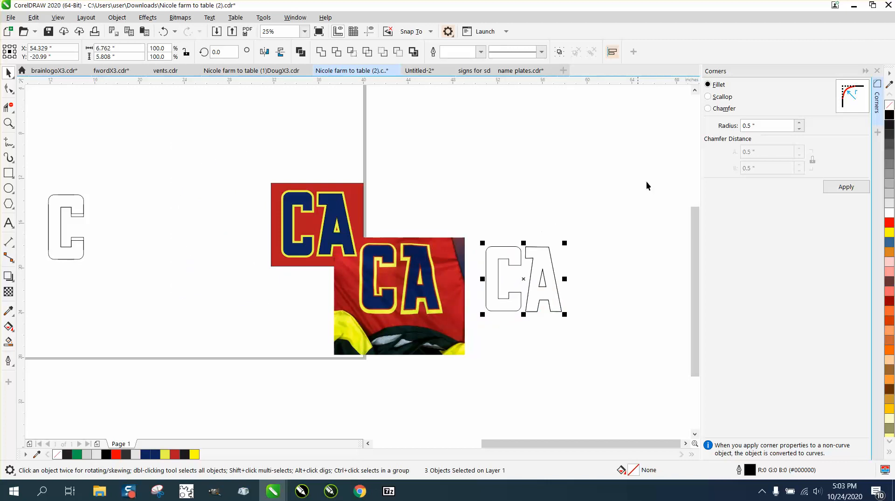
# - Apply an outside contour with 1 step and a 0.2-inch offset to the C and to the A
pyautogui.click(878, 71)
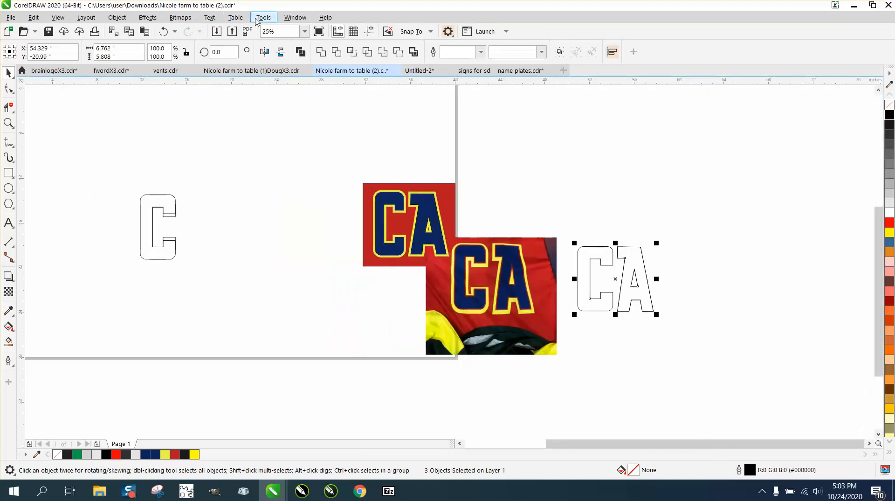
pyautogui.click(147, 17)
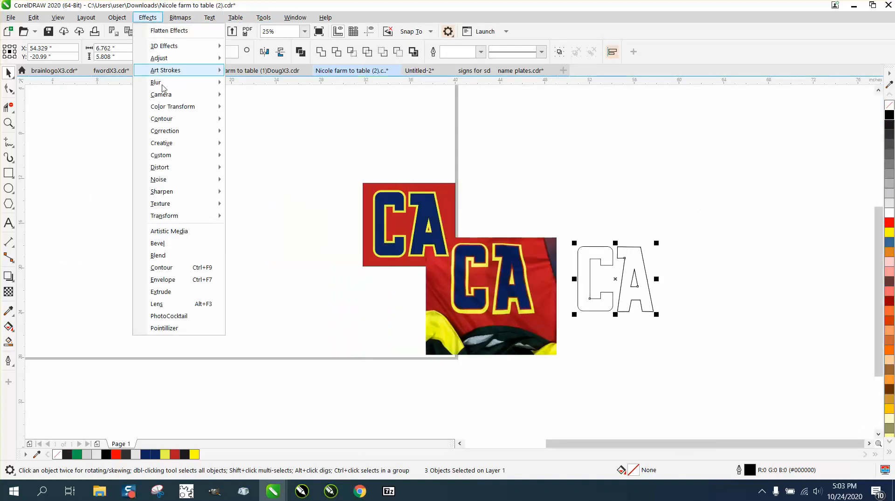
pyautogui.click(165, 267)
pyautogui.click(591, 240)
pyautogui.click(502, 252)
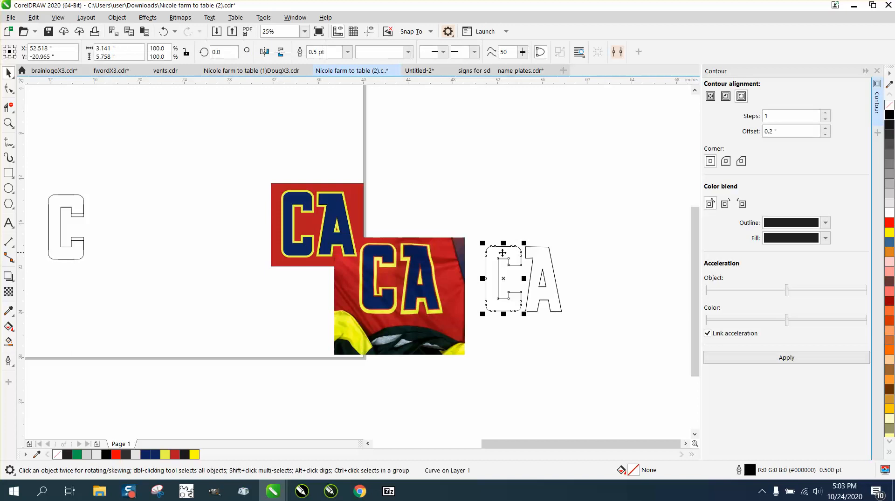
pyautogui.click(796, 358)
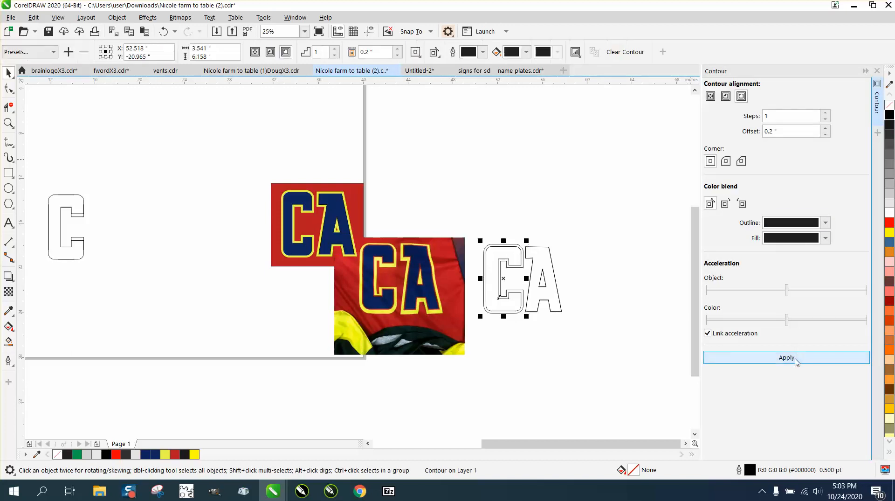
pyautogui.click(553, 254)
pyautogui.click(787, 357)
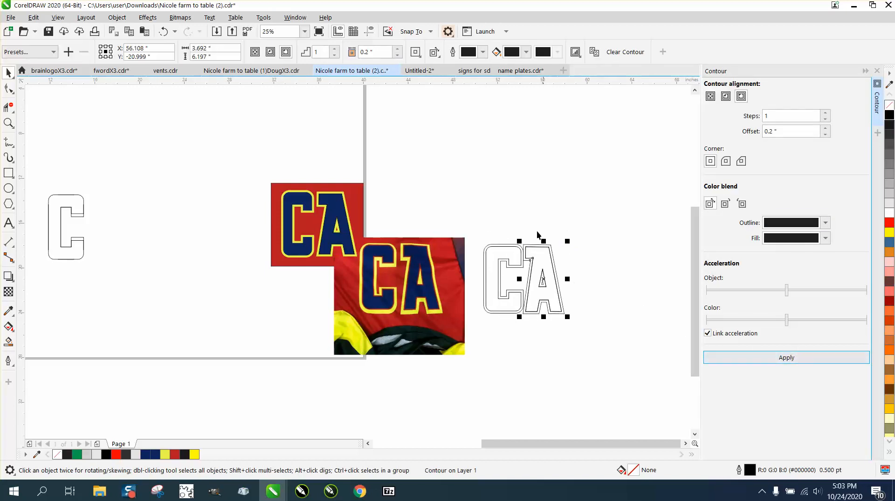
# - Break the contours of the C and A apart into separate objects
pyautogui.moveTo(471, 238); pyautogui.dragTo(630, 347)
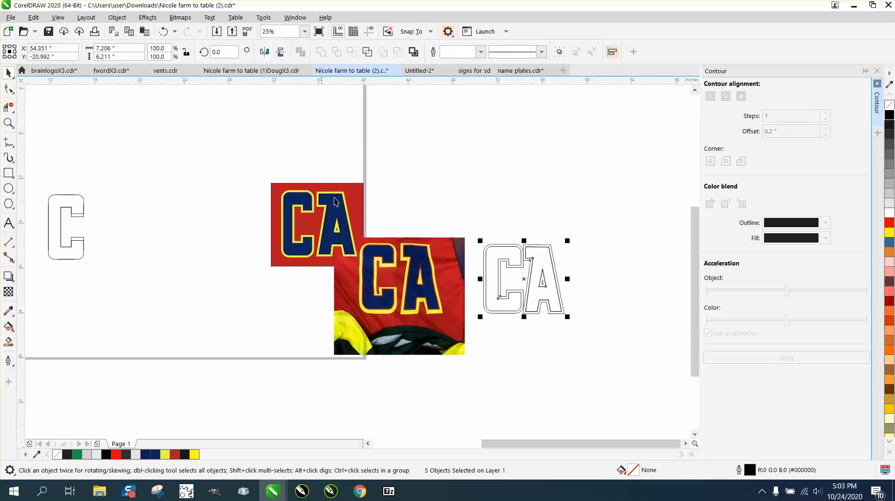
pyautogui.click(117, 17)
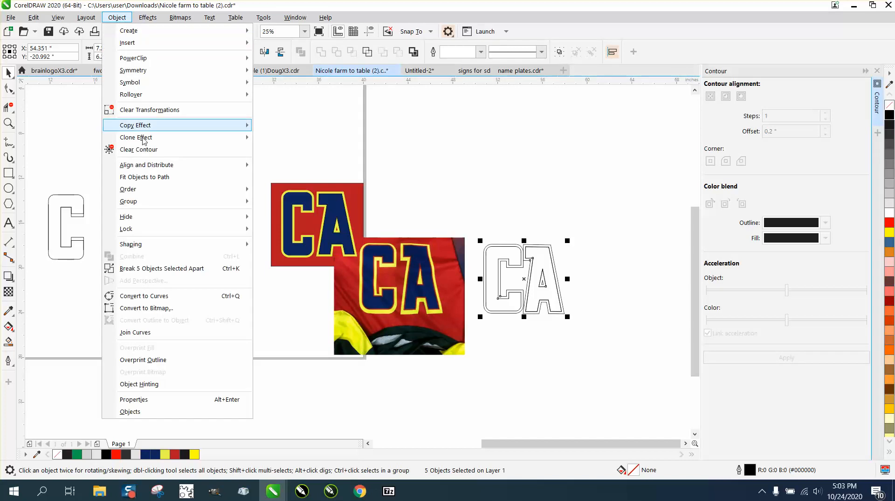
pyautogui.click(164, 266)
pyautogui.click(416, 224)
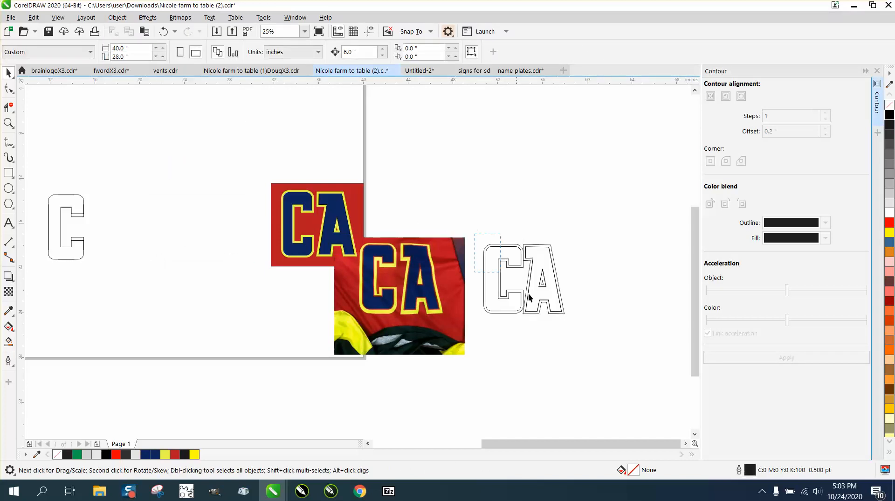
pyautogui.moveTo(528, 293); pyautogui.dragTo(596, 315)
pyautogui.click(171, 127)
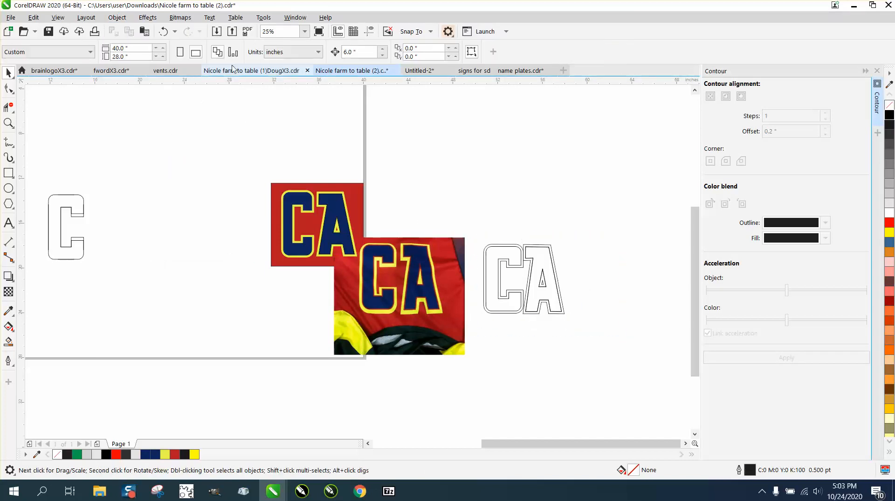
# - Set the nudge distance to 7 inches and nudge the inner C and inner A up above their contours
pyautogui.click(349, 52)
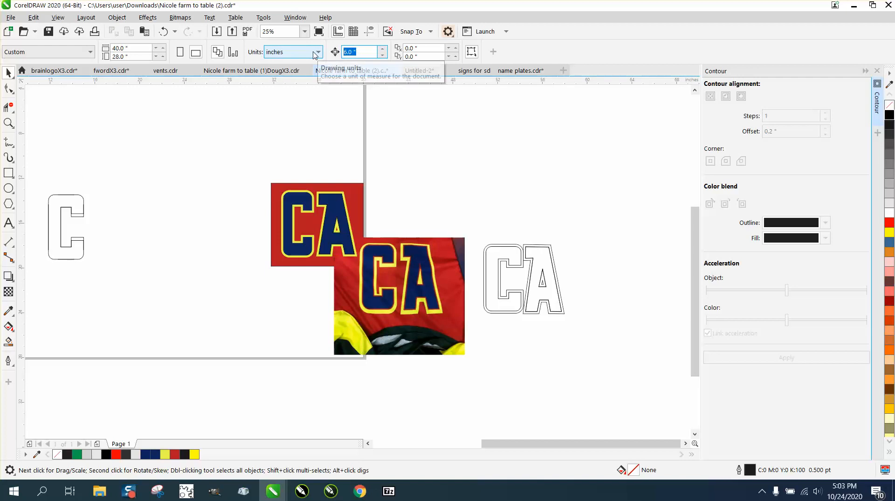
pyautogui.write('7')
pyautogui.click(509, 251)
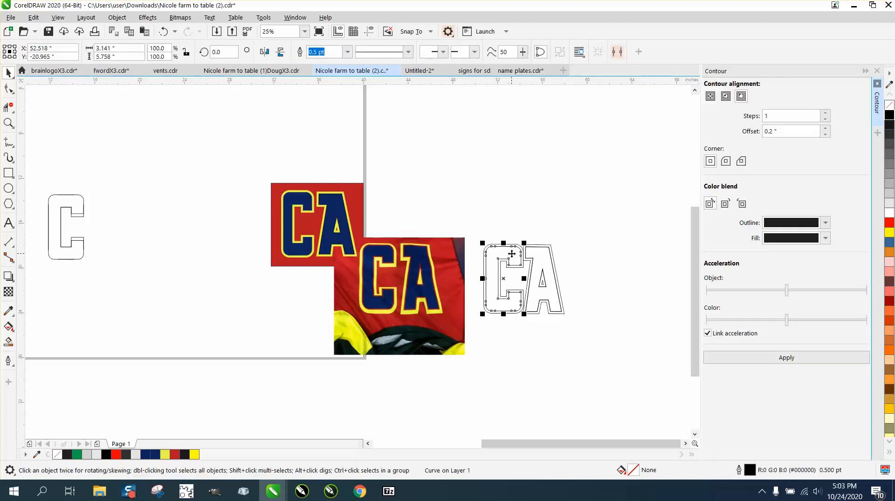
pyautogui.press('Up')
pyautogui.click(546, 264)
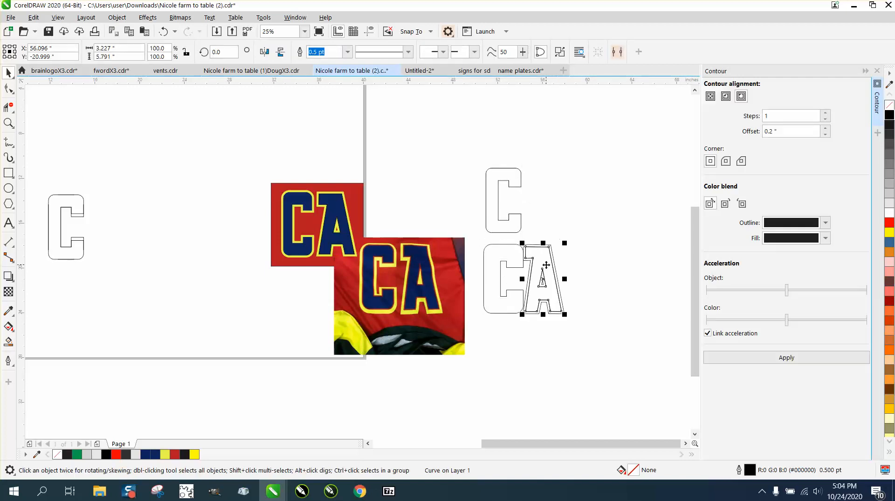
pyautogui.press('Up')
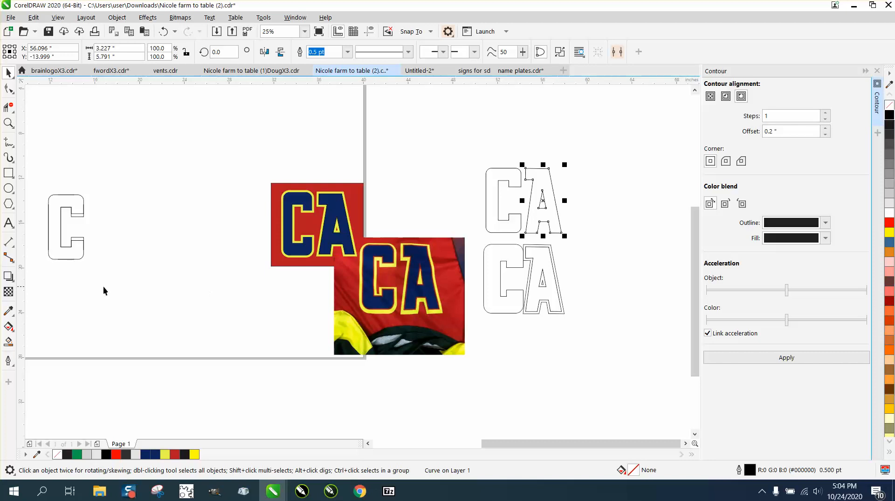
# - Sample the navy blue of the jersey lettering and fill the upper C and A with it
pyautogui.click(13, 316)
pyautogui.click(46, 309)
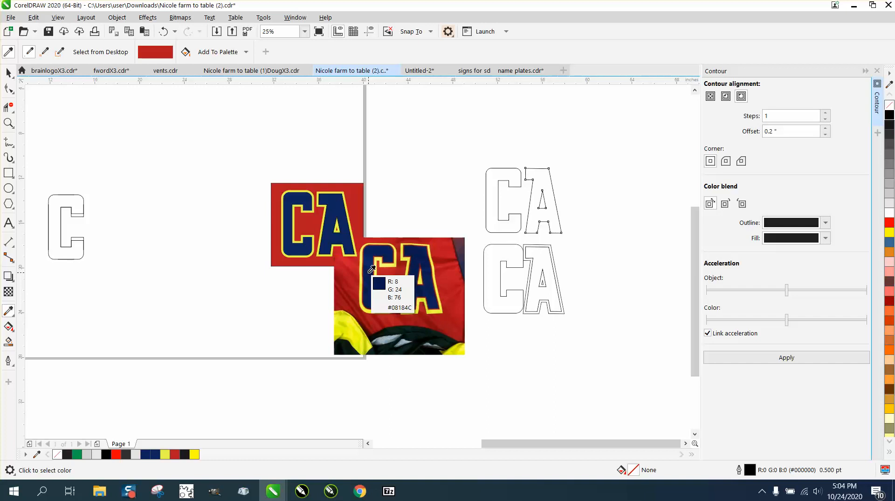
pyautogui.click(372, 270)
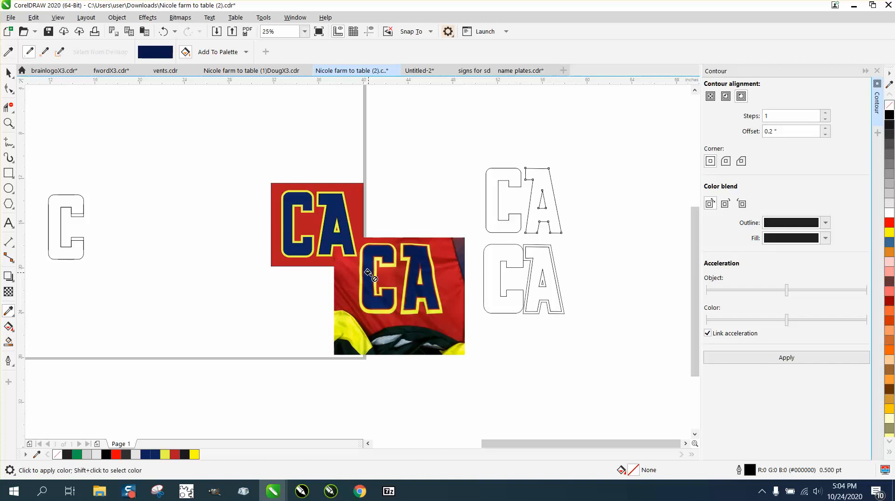
pyautogui.click(486, 192)
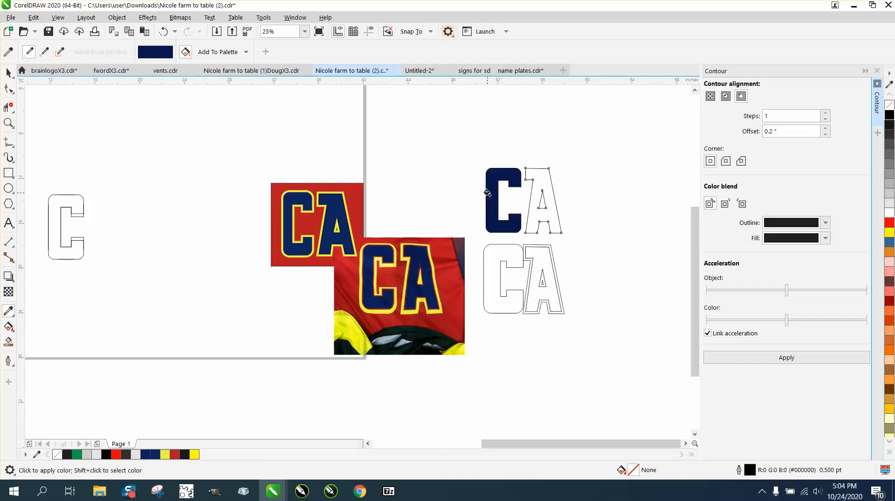
pyautogui.click(537, 178)
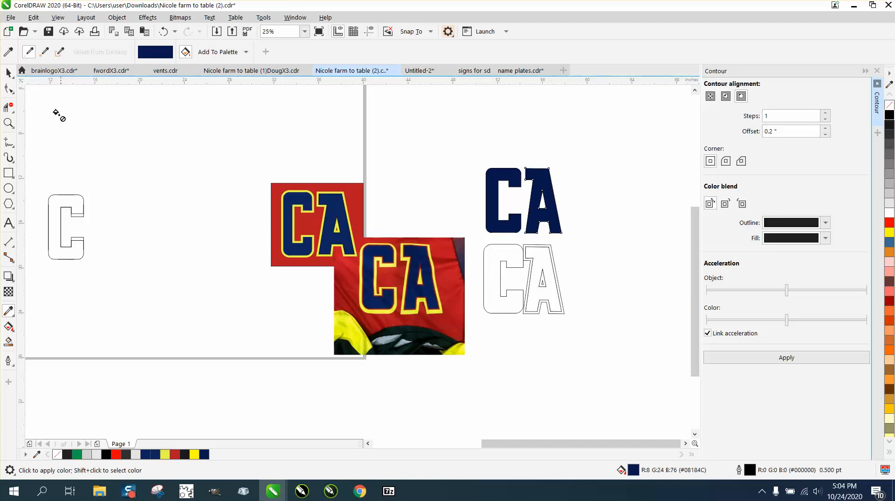
pyautogui.click(9, 72)
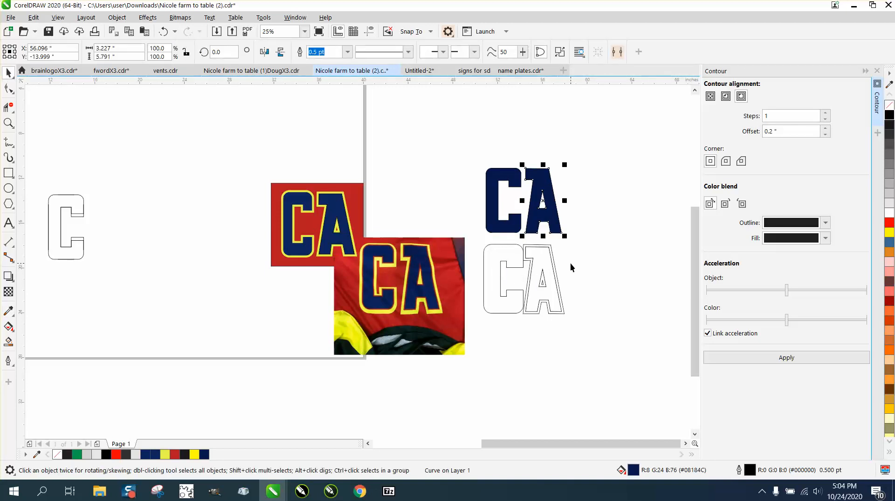
pyautogui.click(550, 266)
pyautogui.click(548, 263)
pyautogui.press('Down')
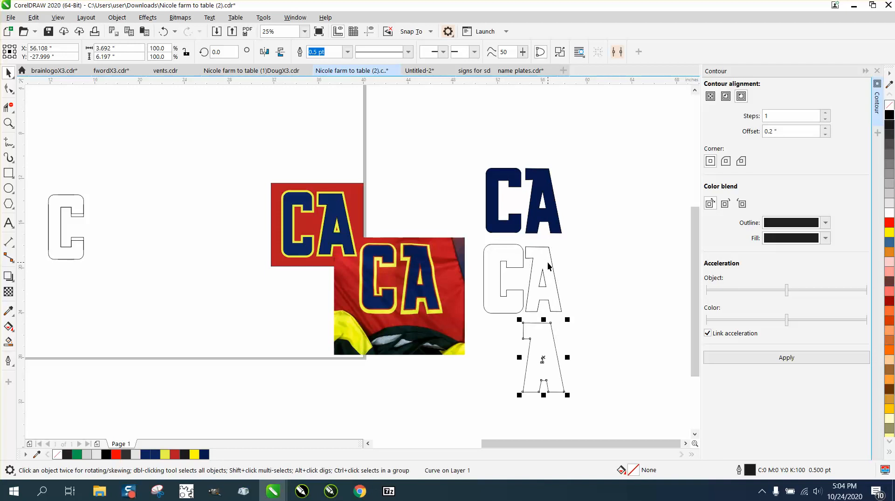
pyautogui.press('Delete')
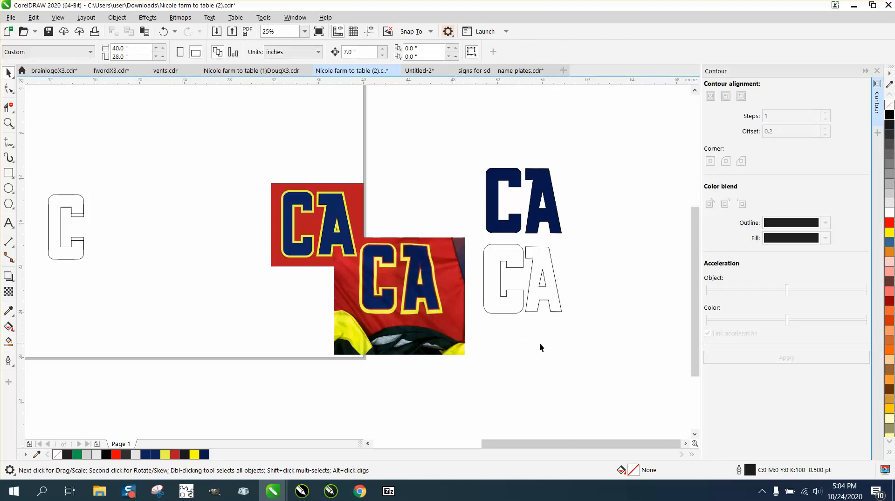
pyautogui.click(163, 31)
pyautogui.click(576, 180)
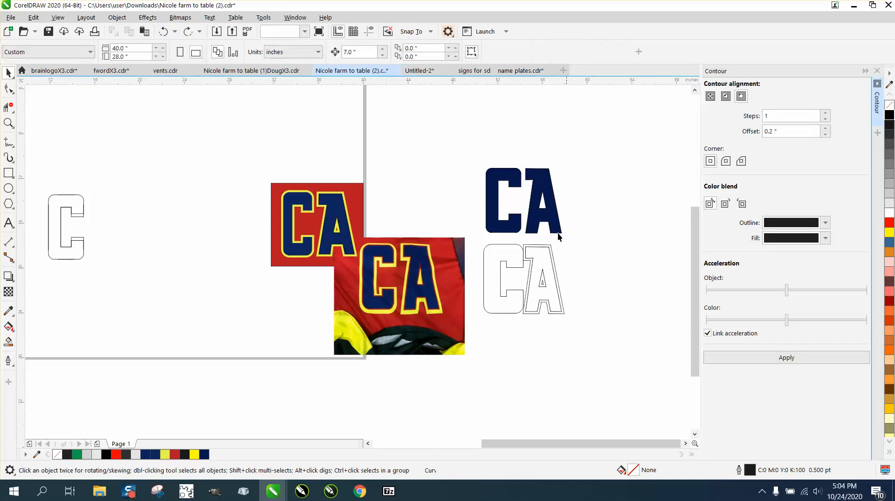
# - Nudge the A's outer contour up 7 inches and then right 7 inches to stand beside the navy letters
pyautogui.click(543, 253)
pyautogui.hotkey('ctrl', 'shift', 'z')
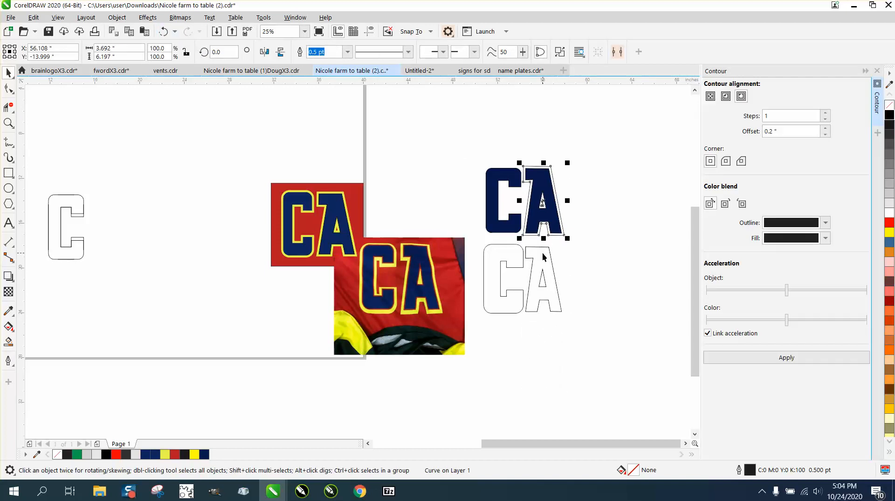
pyautogui.press('Right')
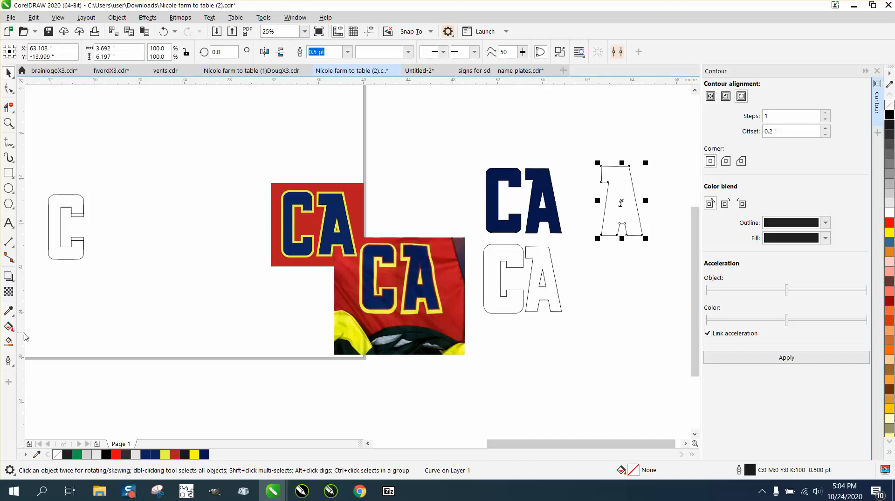
# - Sample the yellow of the jersey letters' border and fill the outer contours of the A and C with it
pyautogui.click(9, 311)
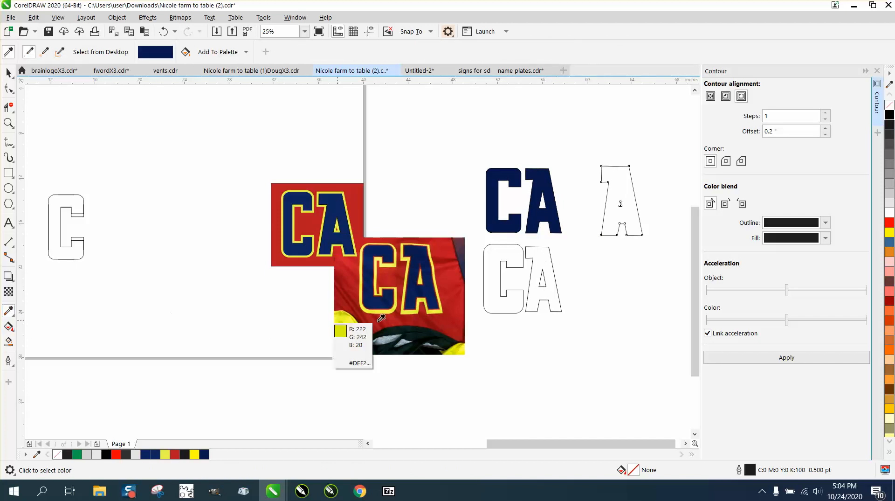
pyautogui.click(404, 278)
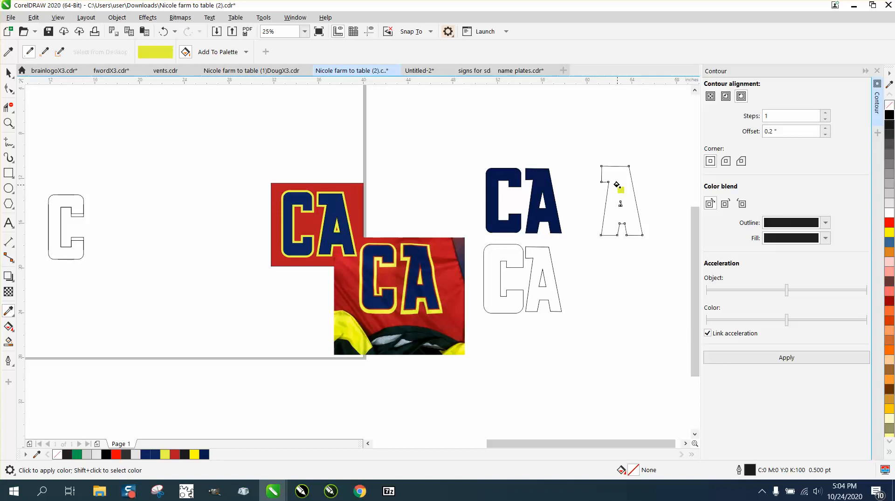
pyautogui.click(617, 186)
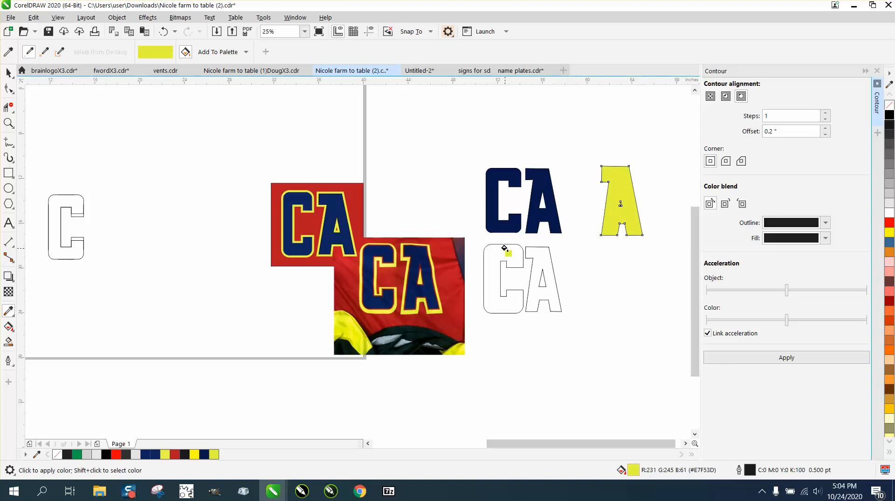
pyautogui.click(505, 253)
pyautogui.click(9, 77)
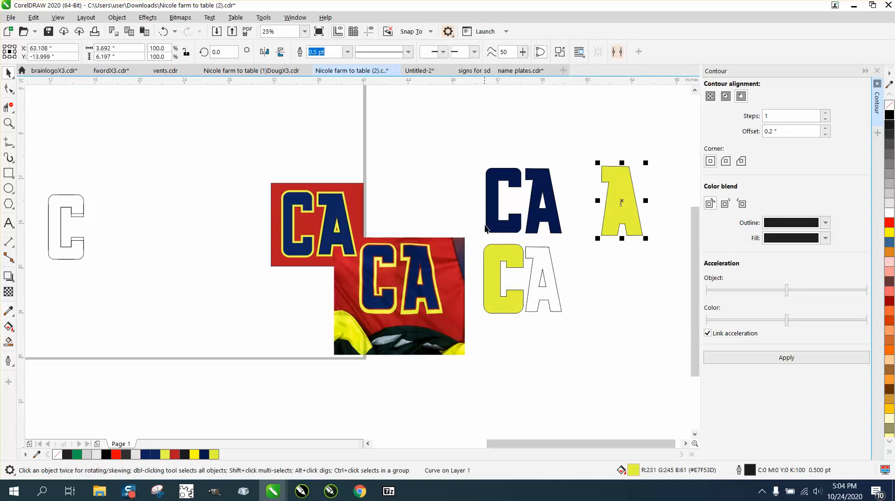
# - Move the yellow C straight up behind the navy C and nudge the yellow A left behind the navy A
pyautogui.click(517, 262)
pyautogui.moveTo(517, 260); pyautogui.dragTo(517, 181)
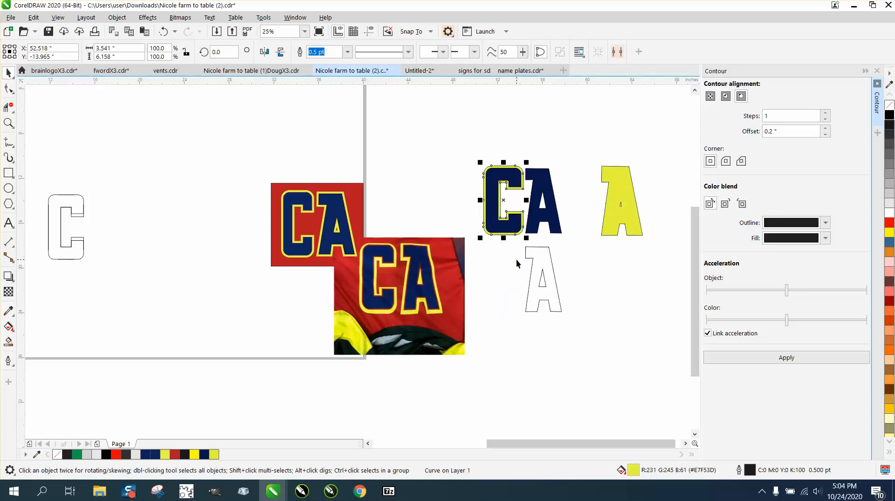
pyautogui.click(614, 216)
pyautogui.press('Left')
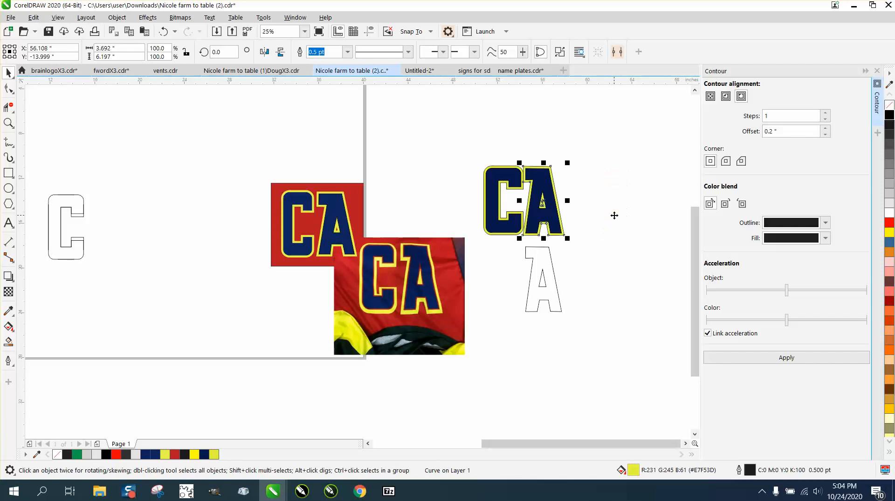
# - Remove the outlines from the navy and yellow CA letter shapes and delete the leftover unfilled A below them
pyautogui.moveTo(451, 142); pyautogui.dragTo(632, 255)
pyautogui.rightClick(890, 106)
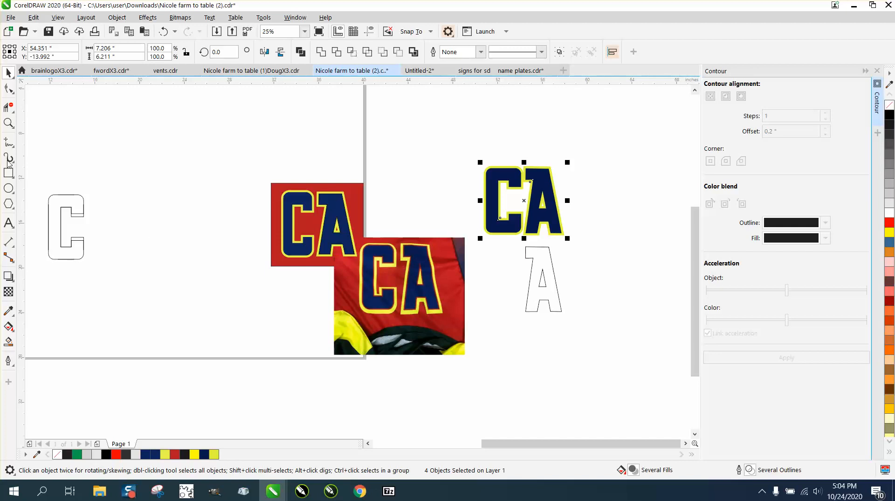
pyautogui.click(8, 123)
pyautogui.moveTo(373, 249); pyautogui.dragTo(428, 279)
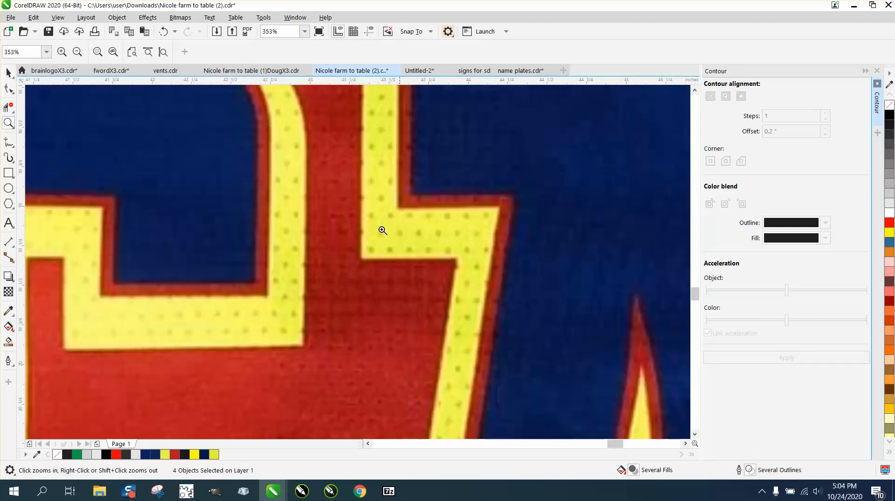
pyautogui.scroll(-5, 252, 247)
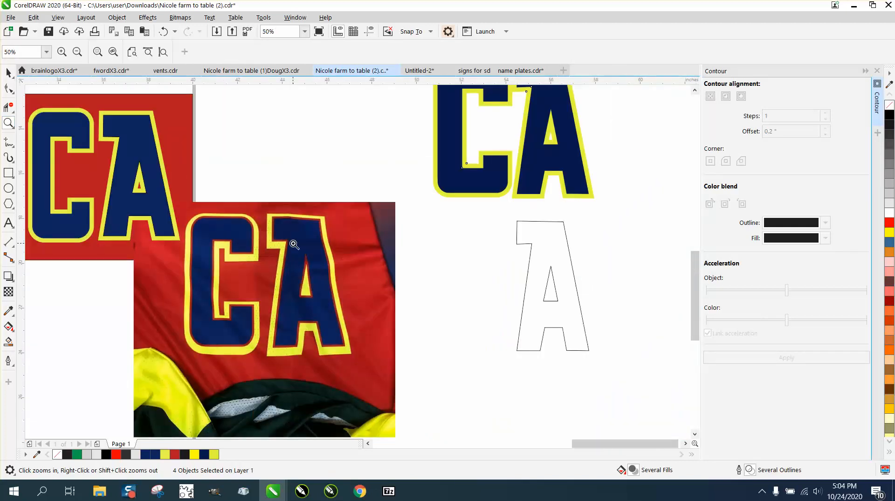
pyautogui.scroll(-1, 293, 244)
pyautogui.click(8, 73)
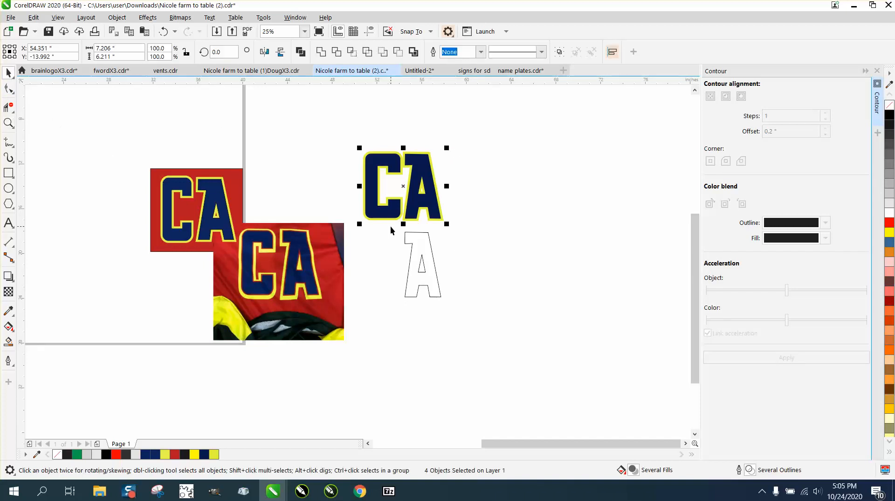
pyautogui.moveTo(390, 226); pyautogui.dragTo(533, 326)
pyautogui.press('Delete')
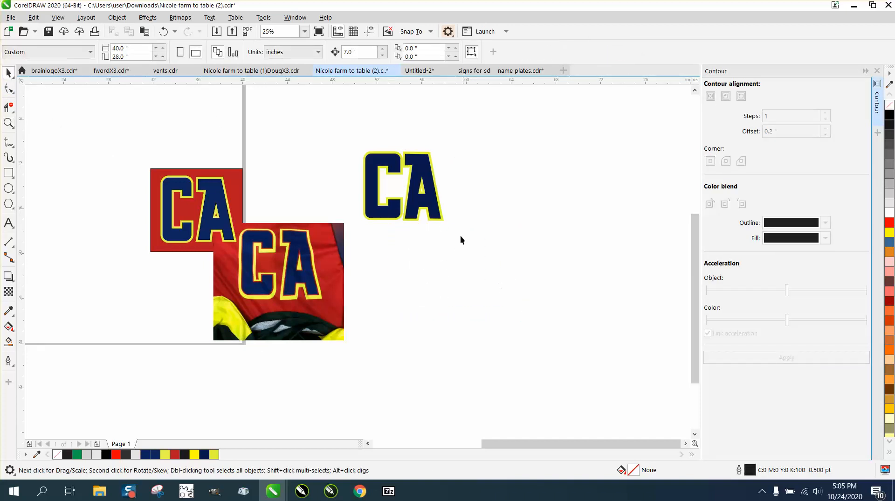
# - Nudge the navy A and the navy C down 7 inches, off their yellow contours
pyautogui.click(435, 201)
pyautogui.press('Down')
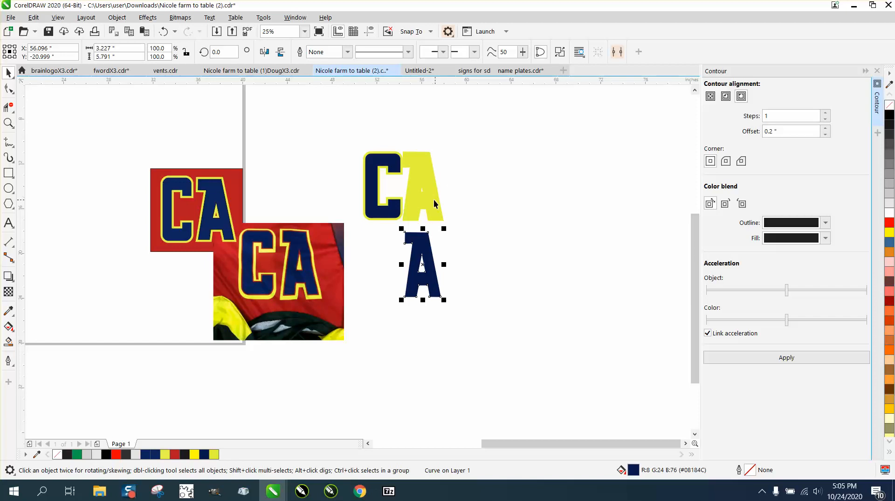
pyautogui.click(391, 166)
pyautogui.press('Down')
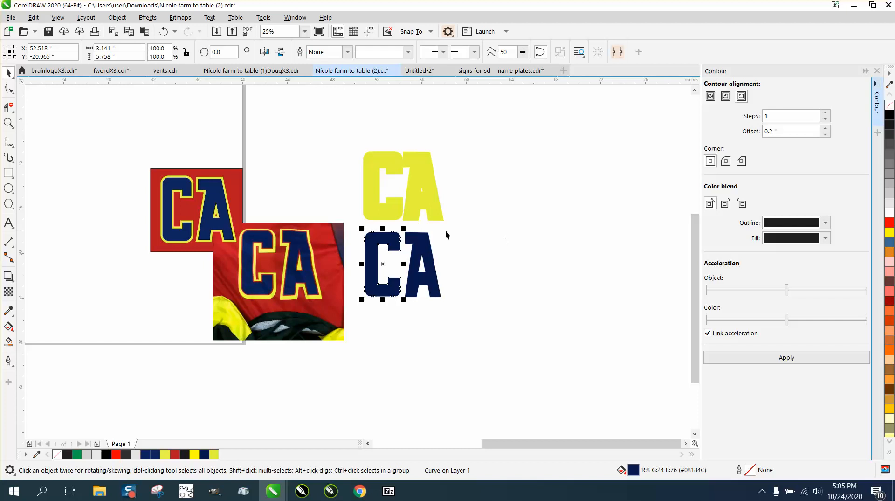
# - Give the navy C and A a red 2 pt outline that scales with the object
pyautogui.moveTo(350, 228); pyautogui.dragTo(566, 310)
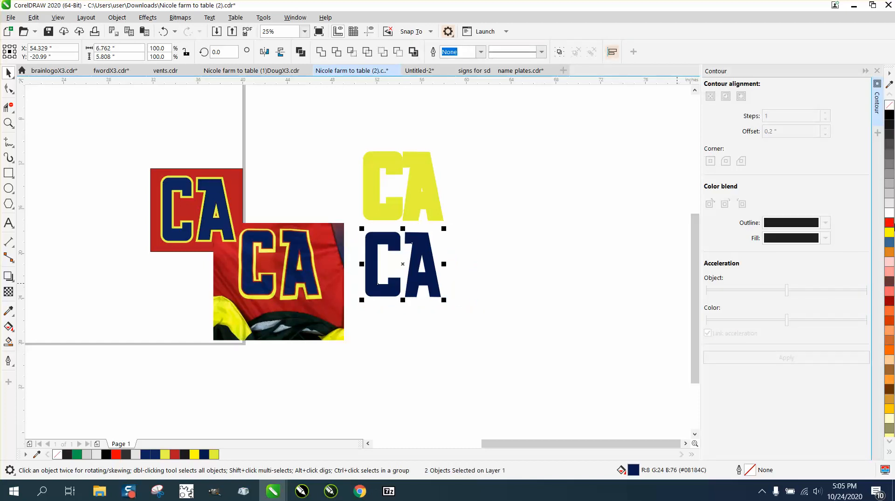
pyautogui.rightClick(892, 227)
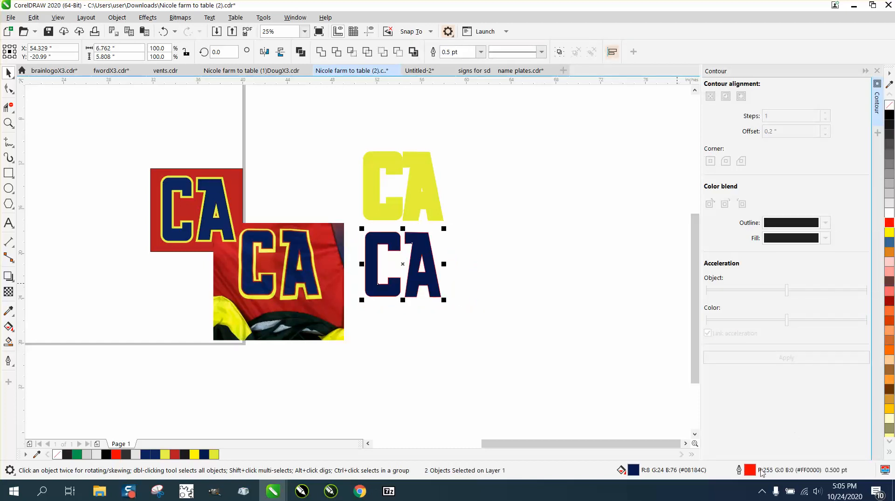
pyautogui.doubleClick(751, 470)
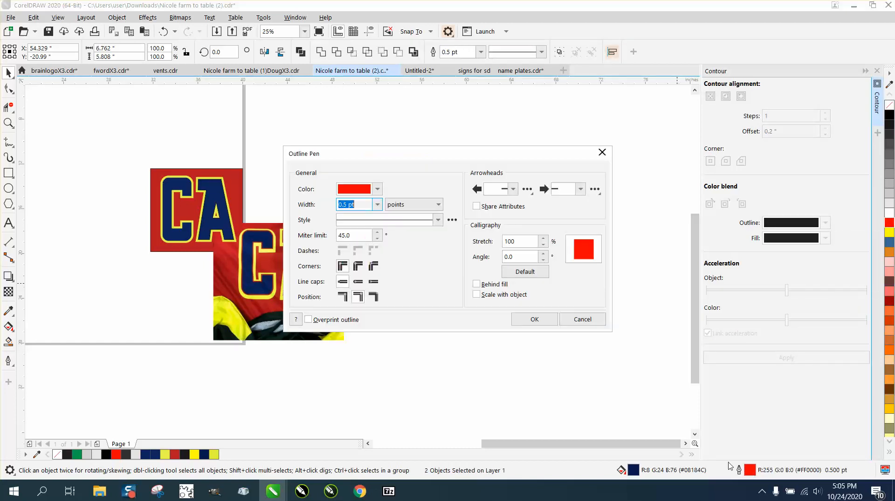
pyautogui.click(377, 204)
pyautogui.click(351, 264)
pyautogui.moveTo(433, 158); pyautogui.dragTo(557, 207)
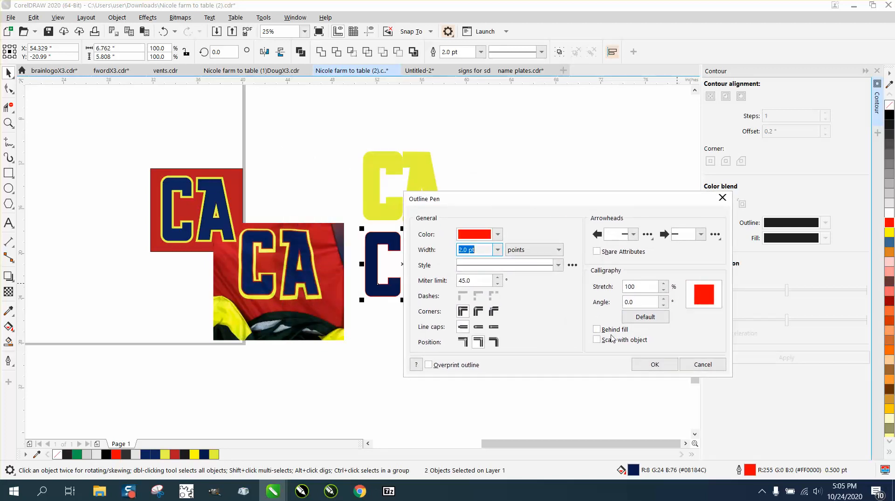
pyautogui.click(598, 339)
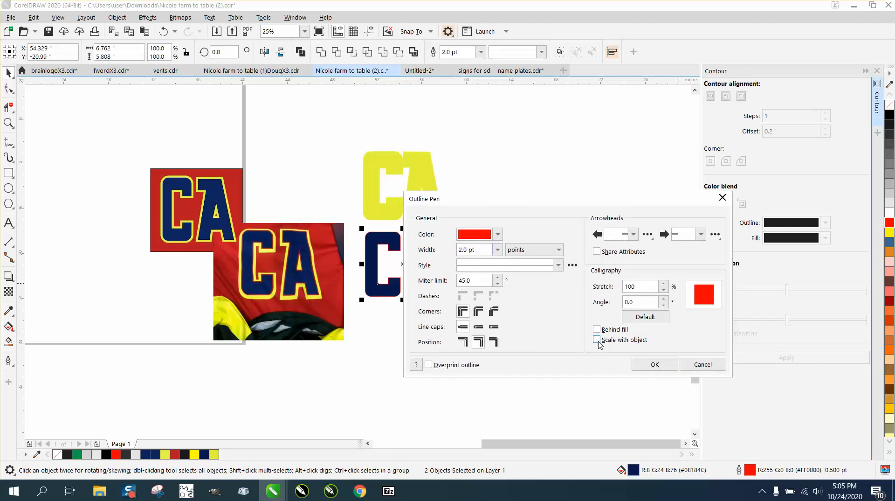
pyautogui.click(655, 365)
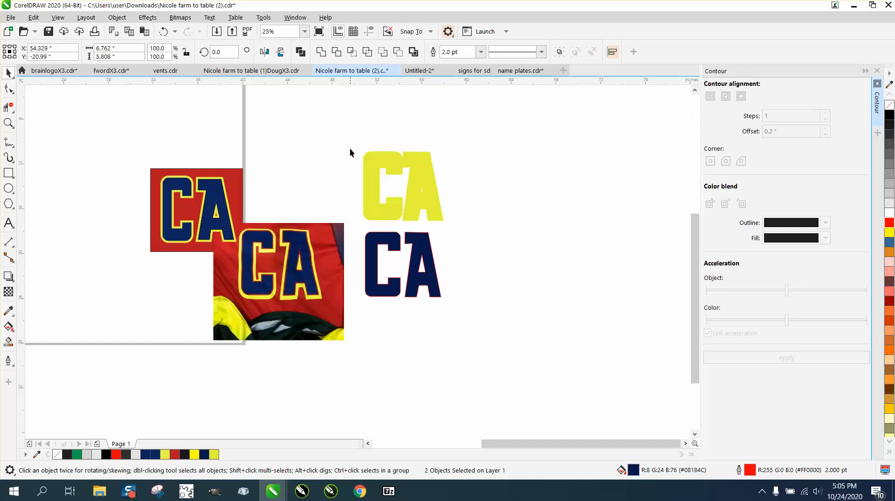
# - Nudge the yellow C and A contours down 7 inches behind the red-outlined navy letters
pyautogui.moveTo(472, 231); pyautogui.dragTo(472, 231)
pyautogui.hotkey('shift', 'Down')
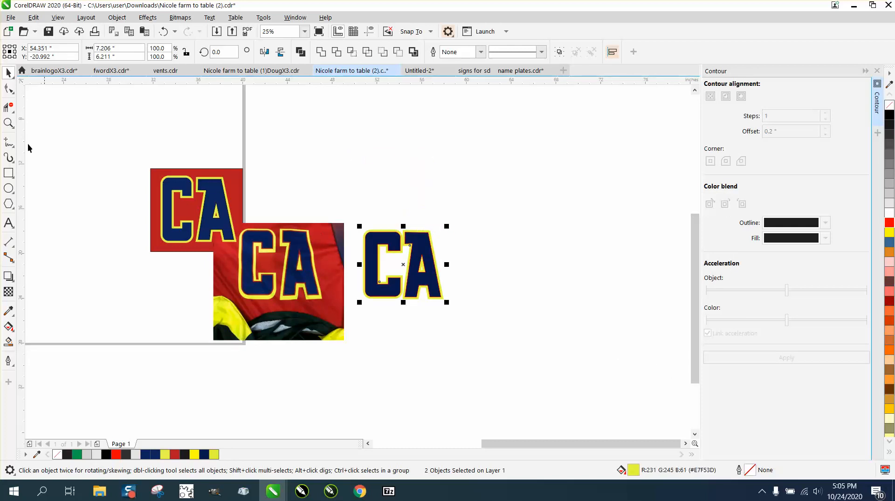
pyautogui.click(8, 123)
pyautogui.moveTo(367, 227); pyautogui.dragTo(449, 268)
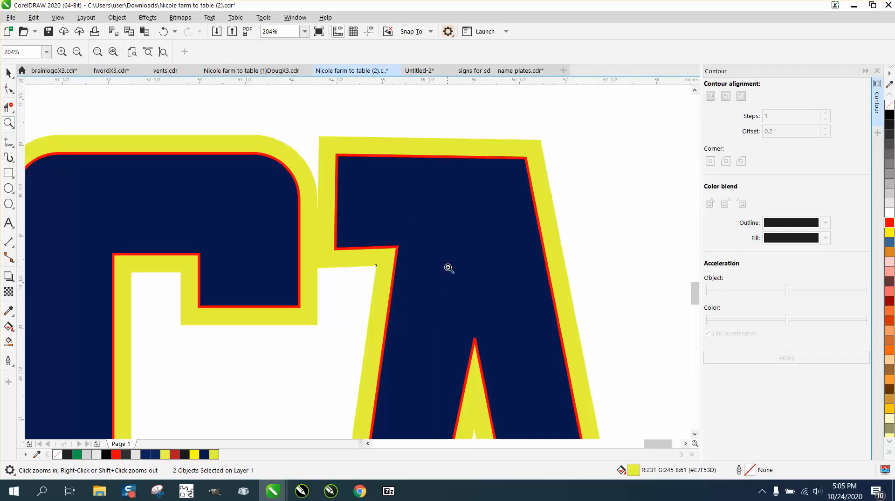
pyautogui.click(9, 72)
pyautogui.click(263, 112)
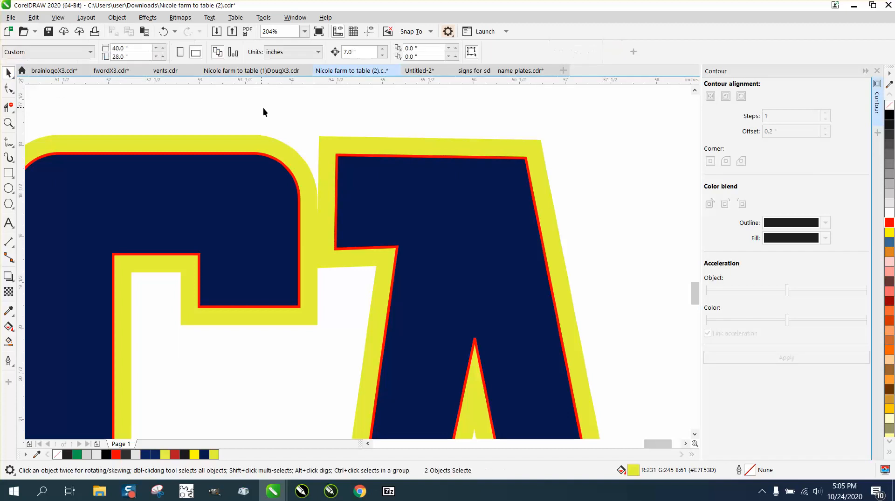
# - Set the navy A's red outline width to 4 pt
pyautogui.click(352, 154)
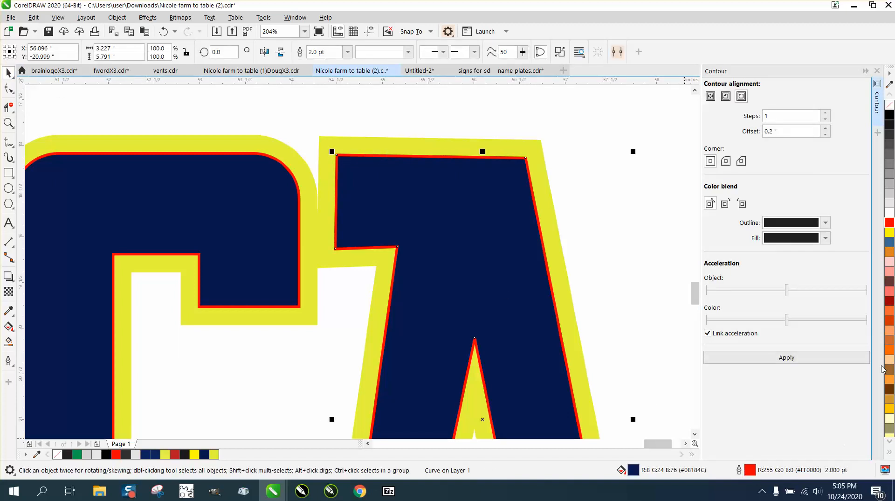
pyautogui.scroll(1, 755, 466)
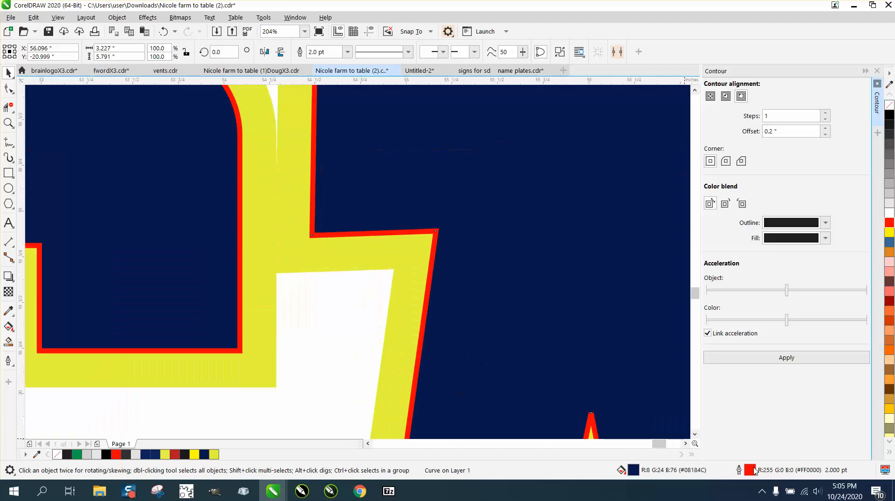
pyautogui.doubleClick(753, 469)
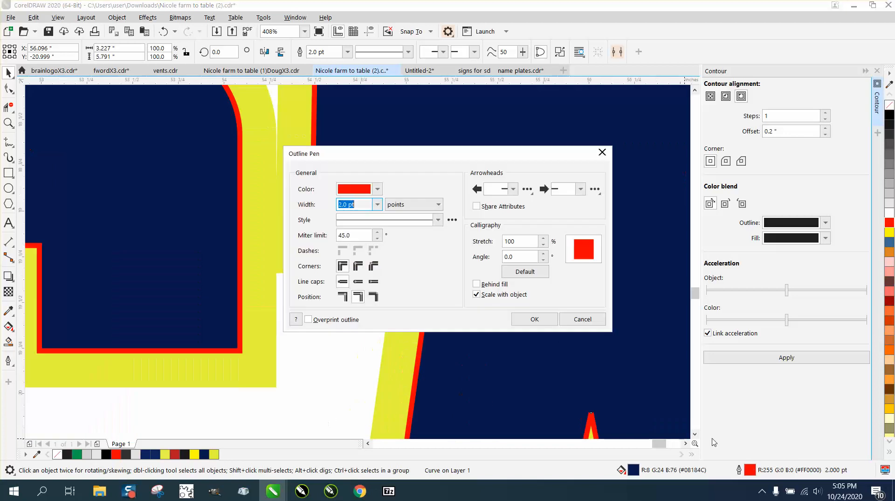
pyautogui.click(376, 205)
pyautogui.click(347, 280)
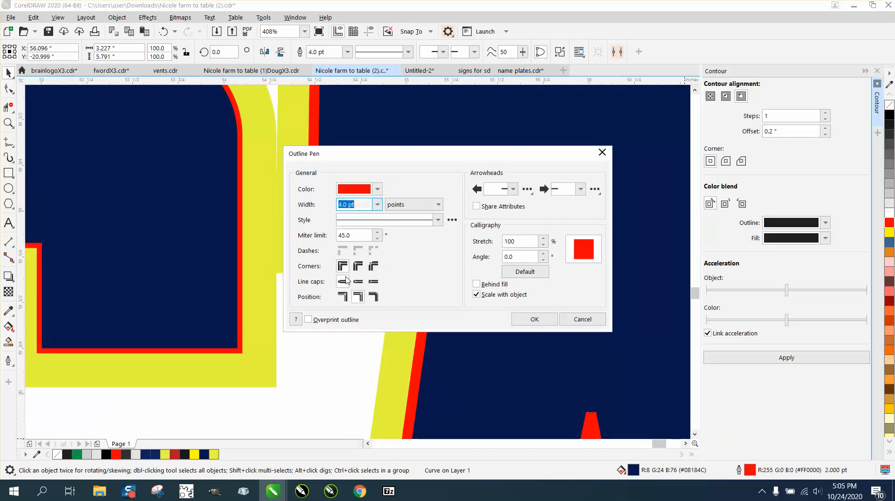
pyautogui.click(532, 319)
# - Set the navy C's red outline width to 4 pt
pyautogui.scroll(-5, 399, 199)
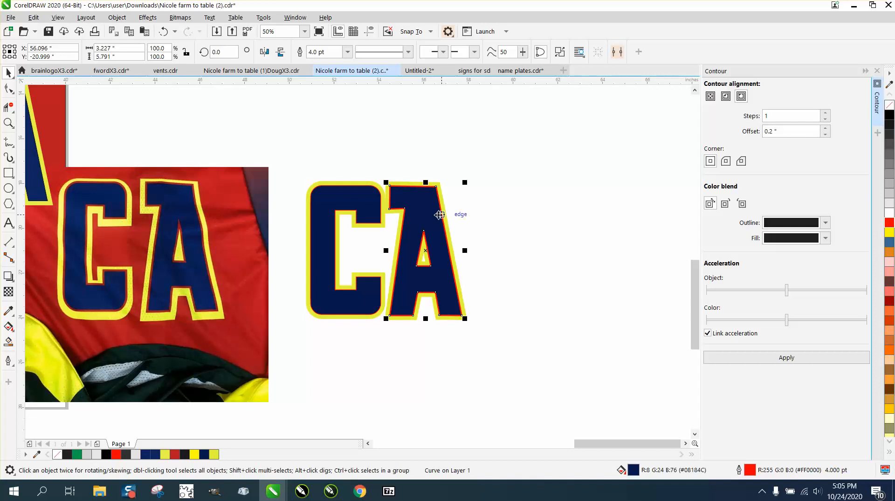
pyautogui.click(360, 217)
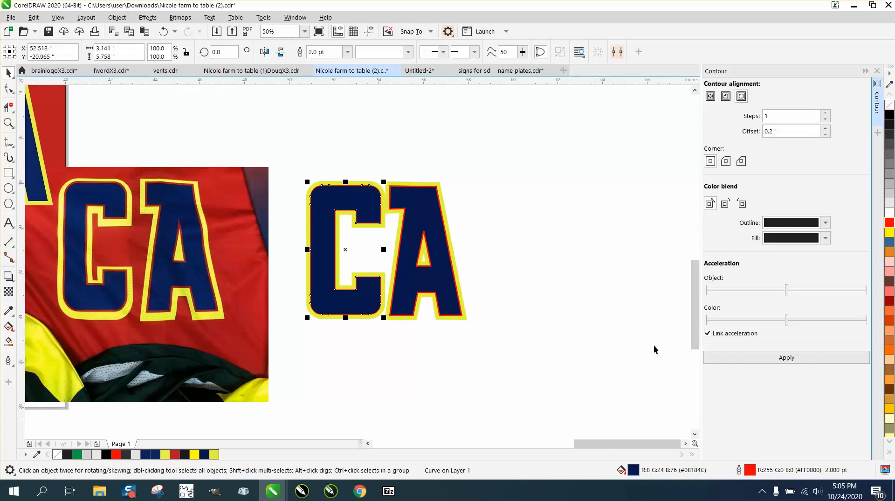
pyautogui.doubleClick(750, 470)
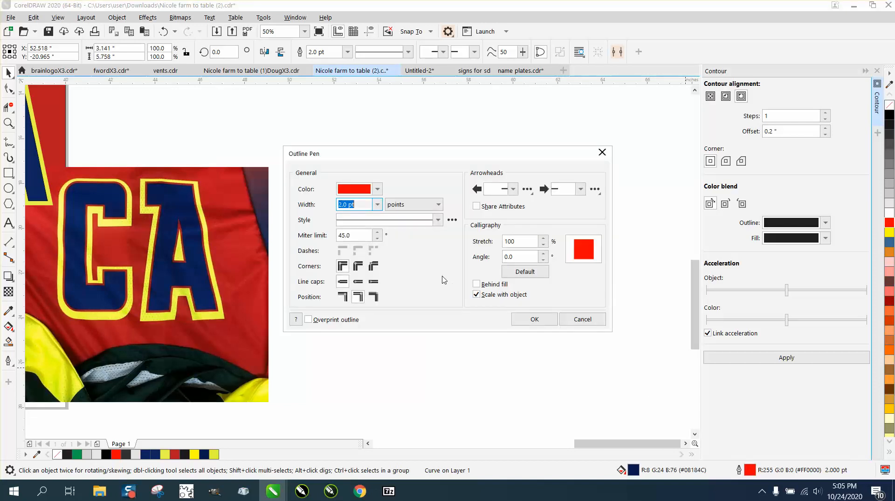
pyautogui.click(379, 205)
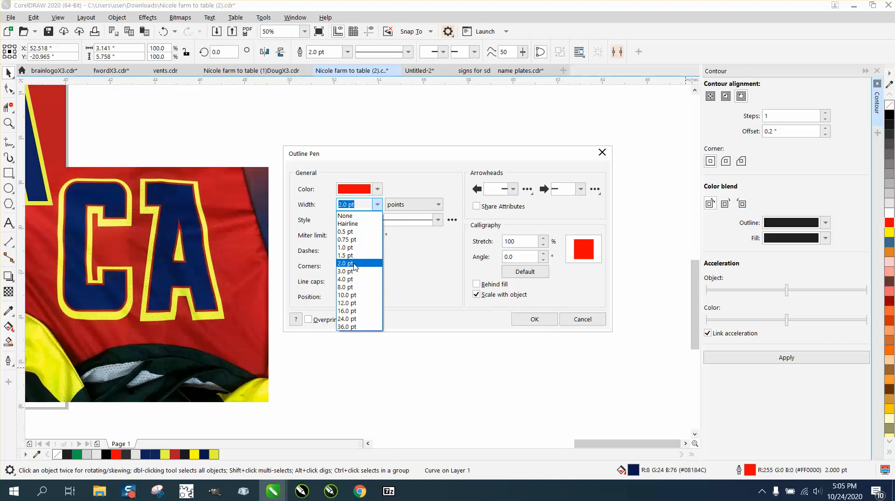
pyautogui.click(350, 279)
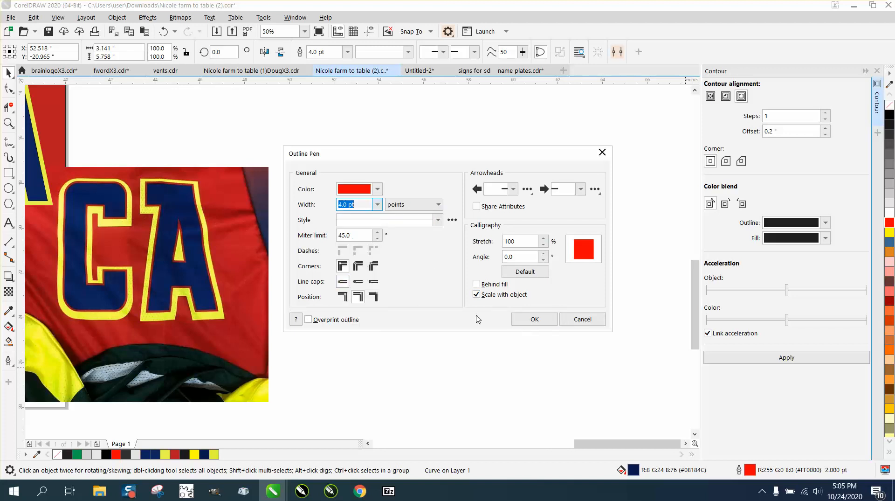
pyautogui.click(534, 320)
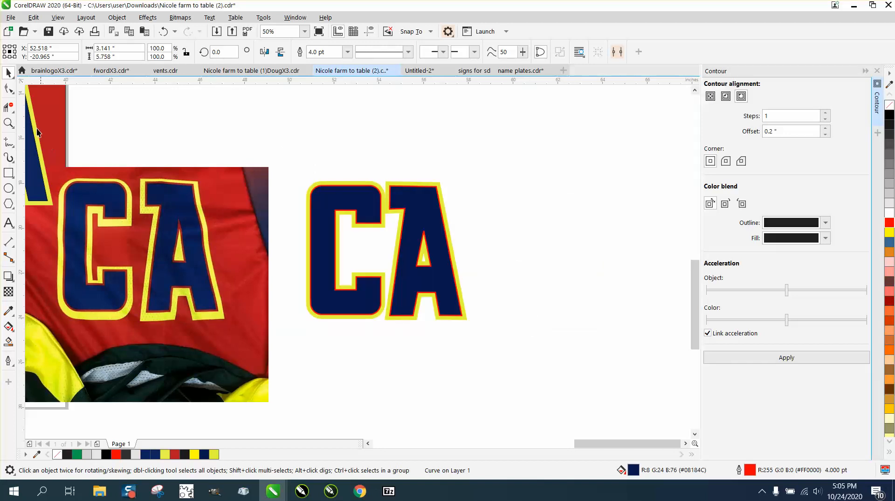
# - Move the jersey photo slightly left and draw a rectangle of about 10.7 by 8.6 inches around the recreated CA letters
pyautogui.moveTo(238, 210); pyautogui.dragTo(189, 203)
pyautogui.click(8, 275)
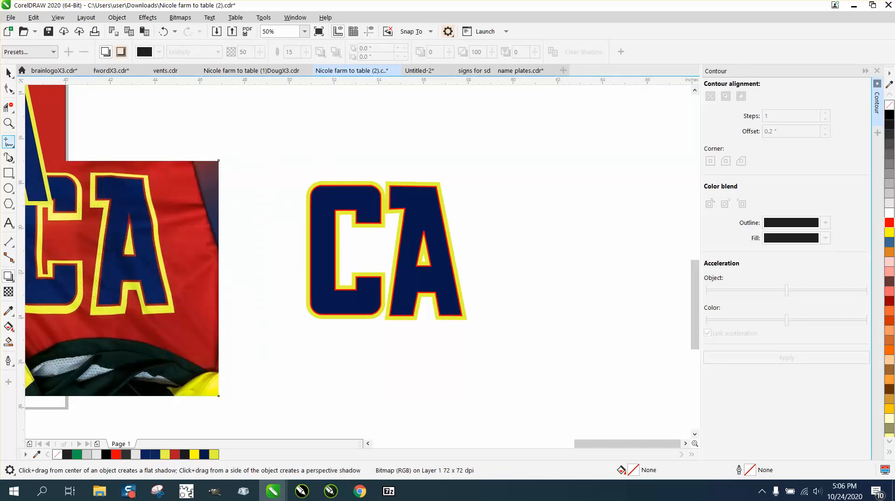
pyautogui.click(8, 172)
pyautogui.moveTo(272, 160); pyautogui.dragTo(512, 352)
# - Fill the rectangle with the red sampled from the jersey fabric and send it to the back of the page
pyautogui.click(8, 310)
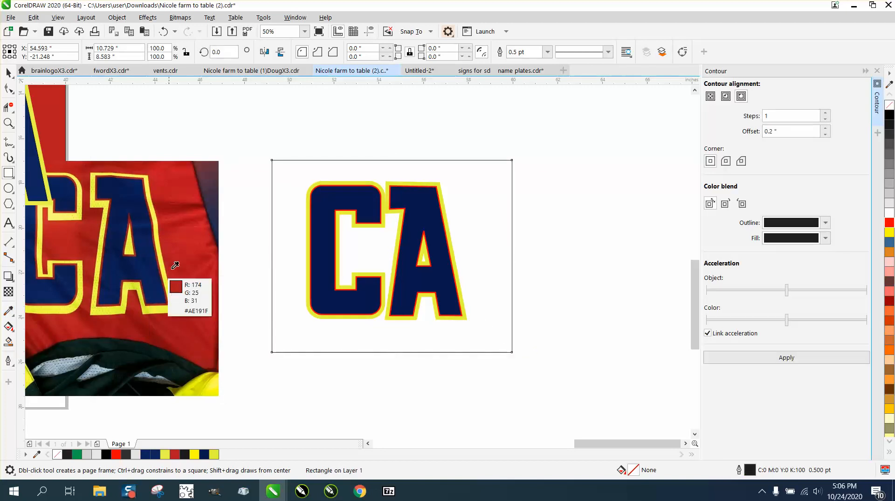
pyautogui.click(208, 257)
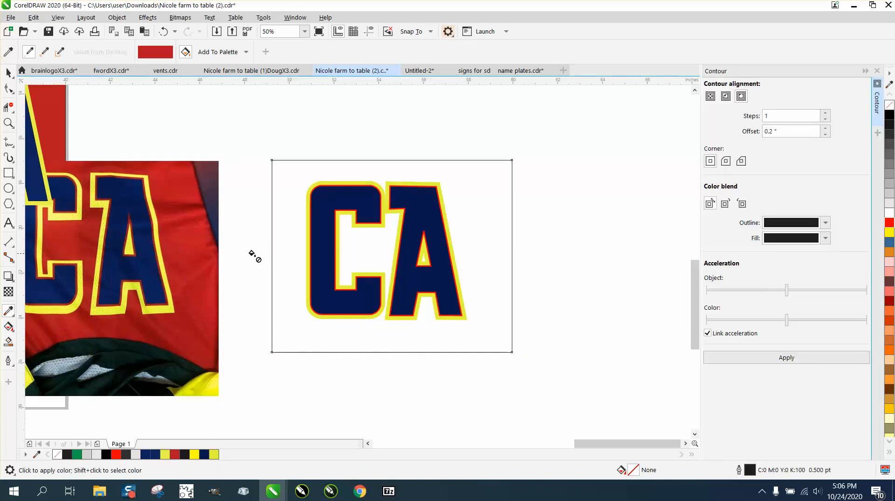
pyautogui.click(287, 237)
pyautogui.click(117, 17)
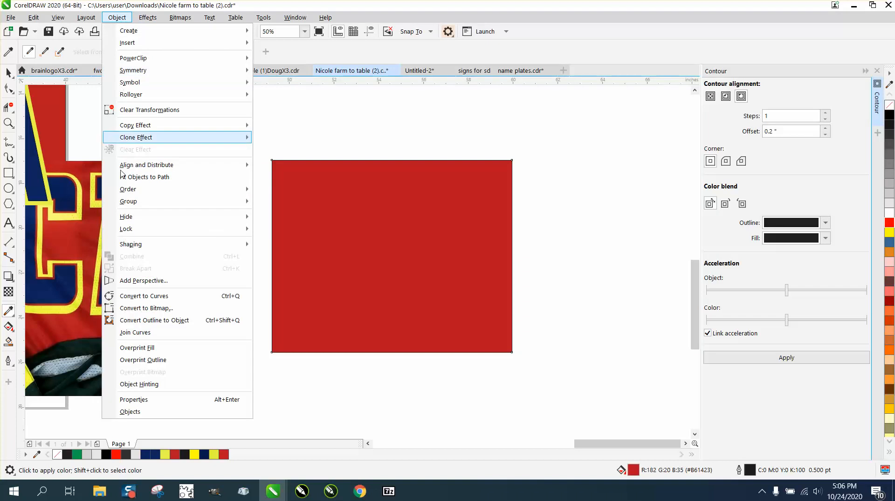
pyautogui.moveTo(136, 192)
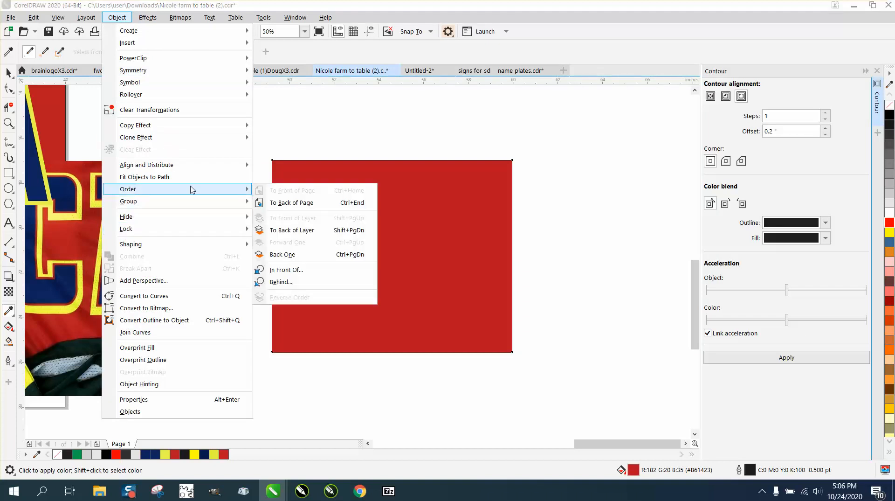
pyautogui.click(280, 202)
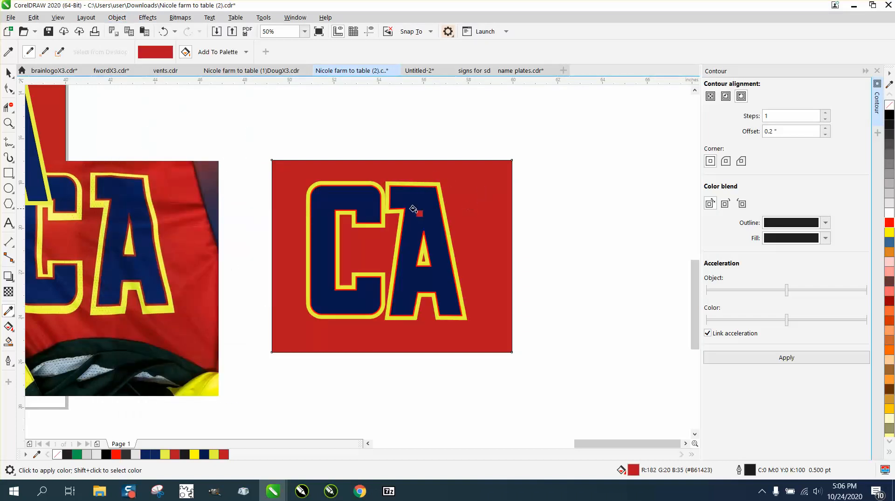
# - Move the jersey photo to the right of the red rectangle, beside the recreated lettering
pyautogui.scroll(-1, 415, 205)
pyautogui.click(9, 73)
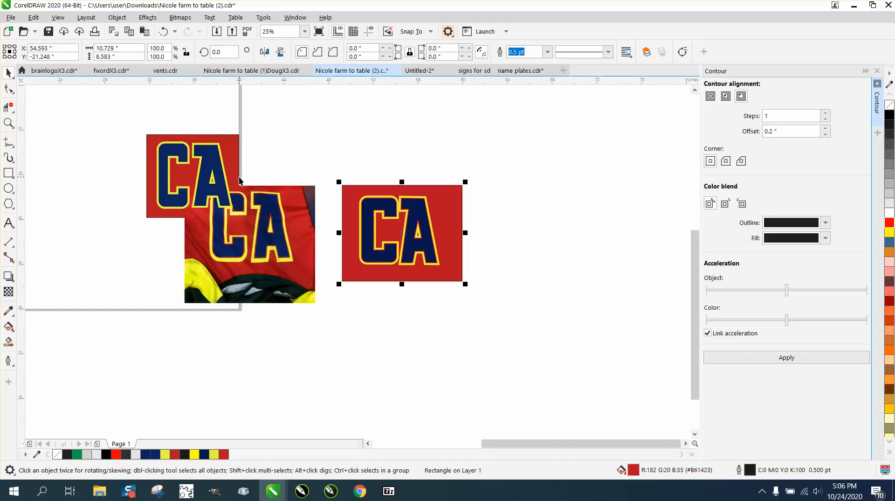
pyautogui.moveTo(273, 191); pyautogui.dragTo(560, 213)
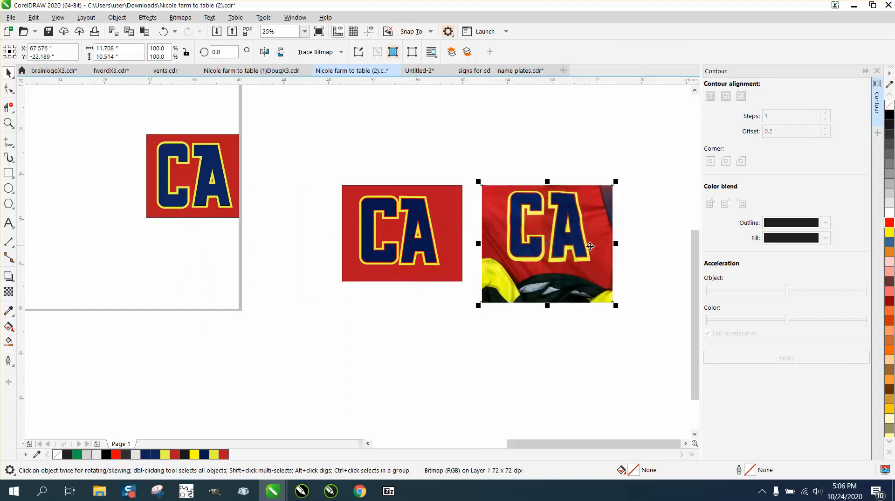
pyautogui.click(435, 301)
# - Shift the navy A together with its yellow contour about 0.43 inches right to widen the gap from the C
pyautogui.moveTo(395, 179); pyautogui.dragTo(443, 276)
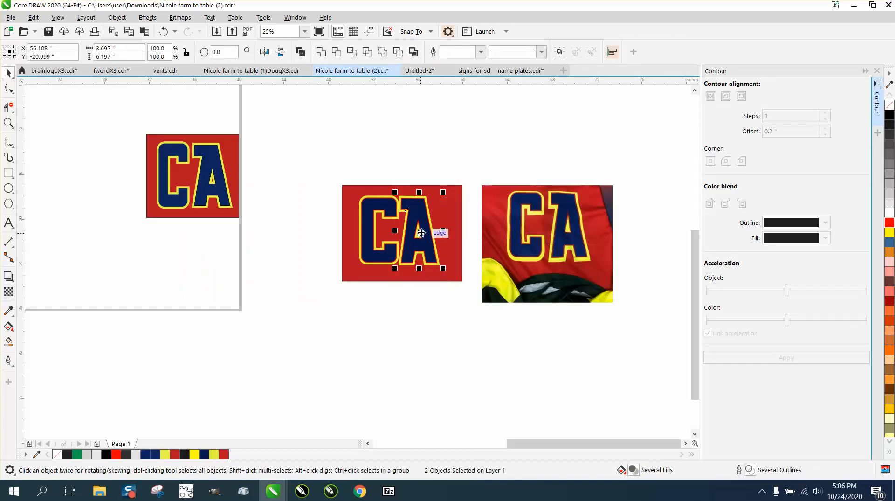
pyautogui.moveTo(424, 232); pyautogui.dragTo(424, 232)
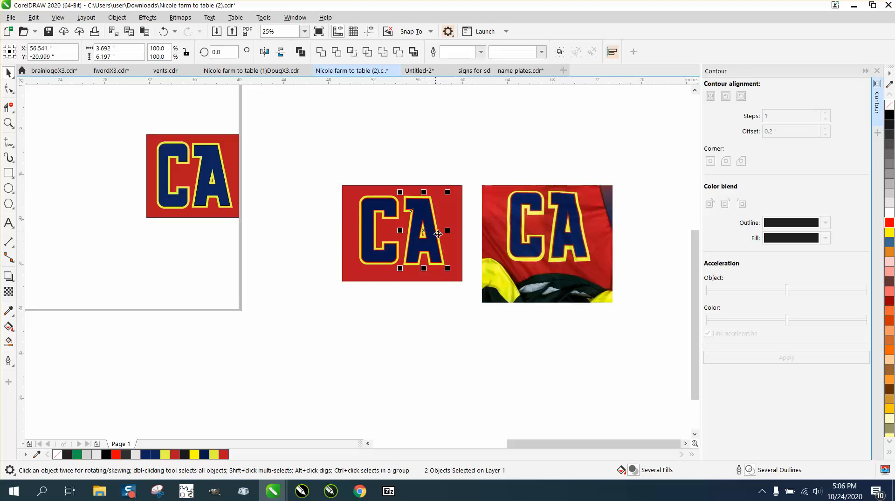
pyautogui.click(459, 152)
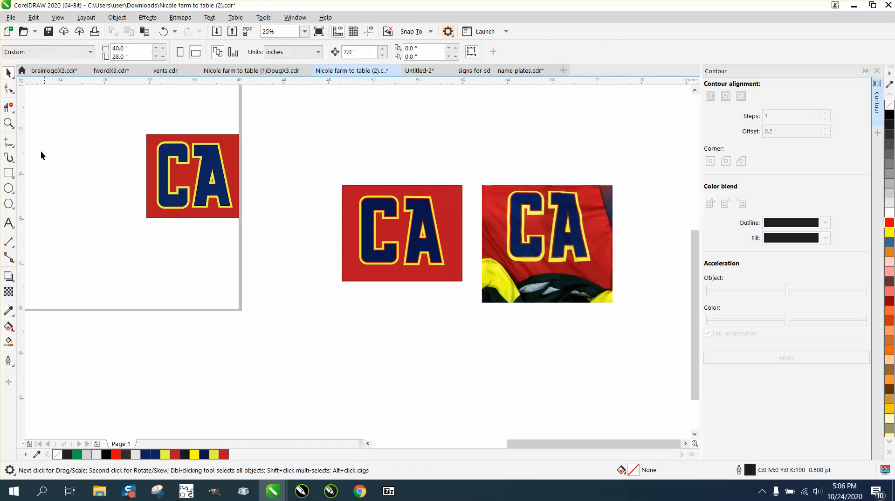
pyautogui.click(8, 122)
pyautogui.moveTo(344, 187); pyautogui.dragTo(671, 315)
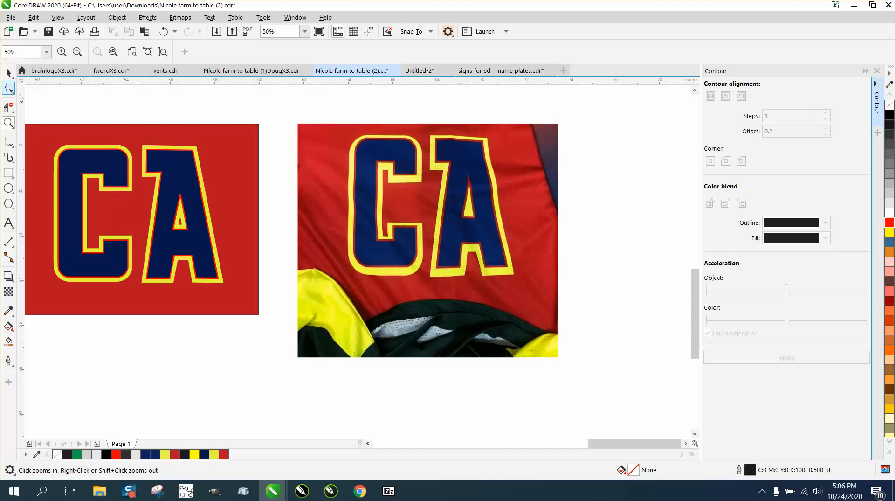
pyautogui.rightClick(379, 223)
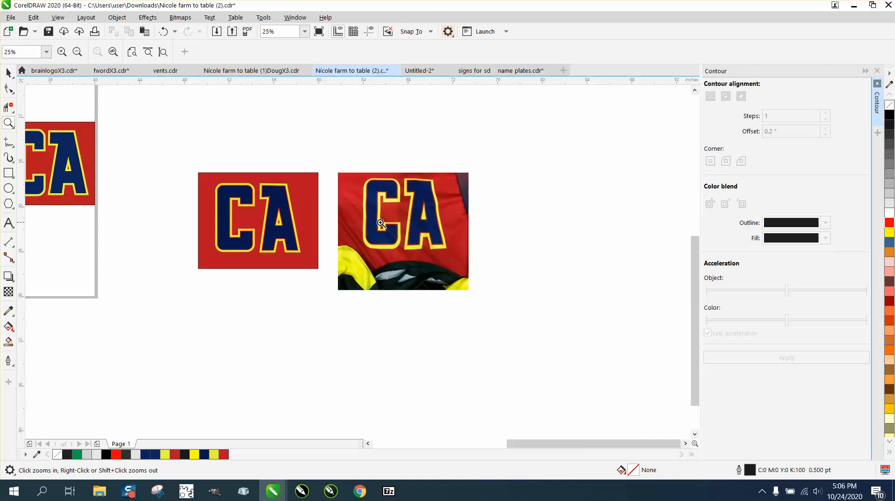